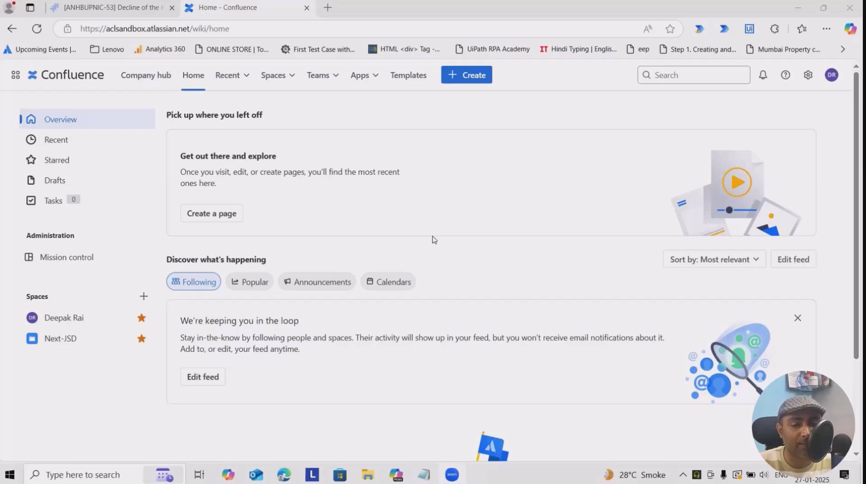
Open the Company hub and browse its Announcements, Employee shout-outs, Resources and Quick links sections.
{"action": "left_click", "coordinate": [148, 80]}
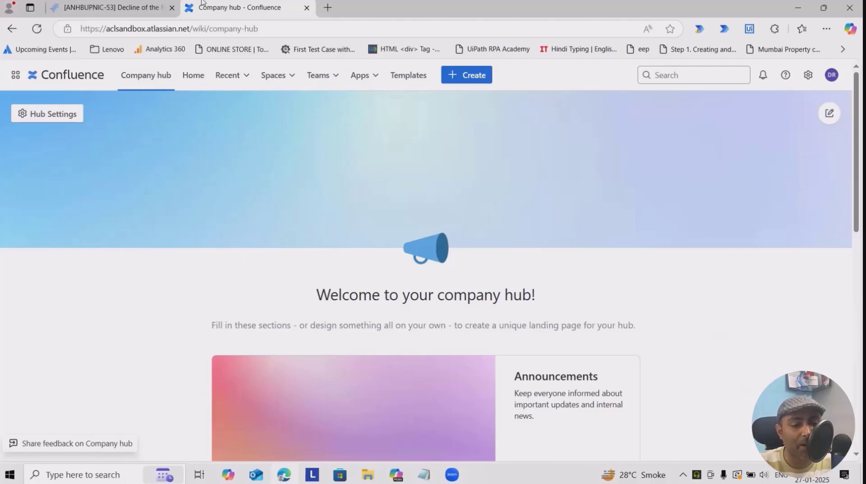
{"action": "scroll", "coordinate": [296, 191], "scroll_direction": "down", "scroll_amount": 10}
{"action": "scroll", "coordinate": [315, 261], "scroll_direction": "up", "scroll_amount": 10}
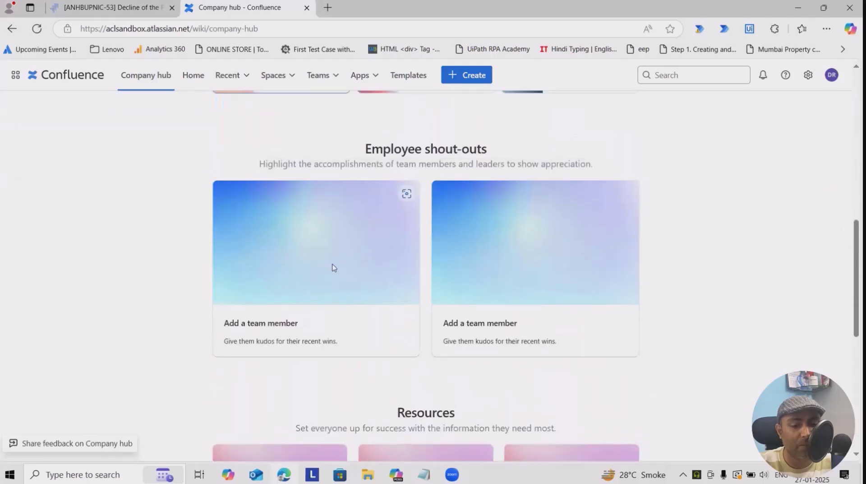
{"action": "scroll", "coordinate": [69, 153], "scroll_direction": "up", "scroll_amount": 4}
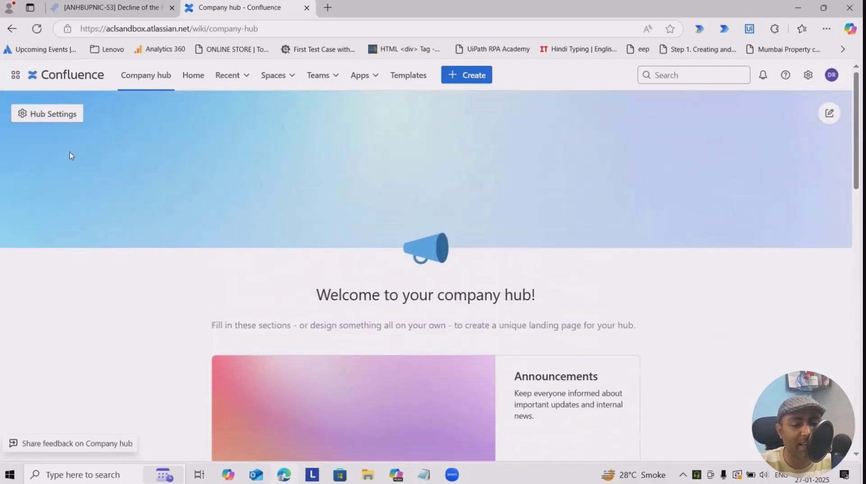
{"action": "scroll", "coordinate": [449, 333], "scroll_direction": "down", "scroll_amount": 5}
{"action": "scroll", "coordinate": [388, 262], "scroll_direction": "up", "scroll_amount": 3}
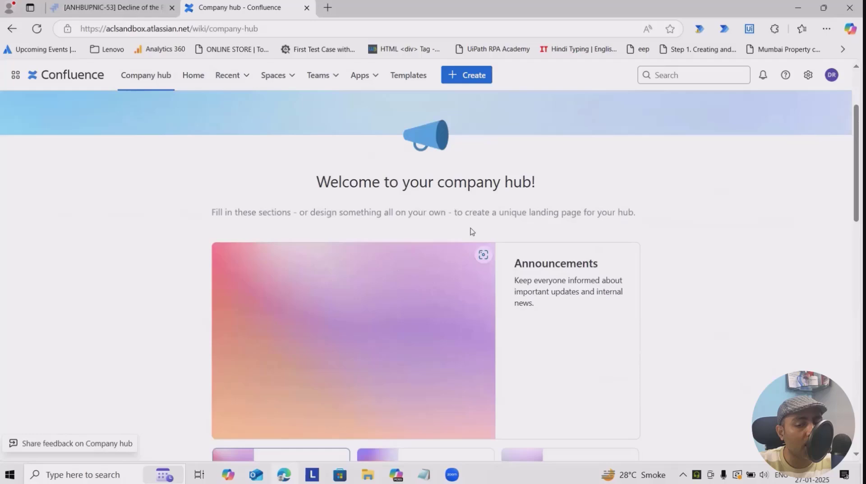
{"action": "scroll", "coordinate": [535, 309], "scroll_direction": "down", "scroll_amount": 2}
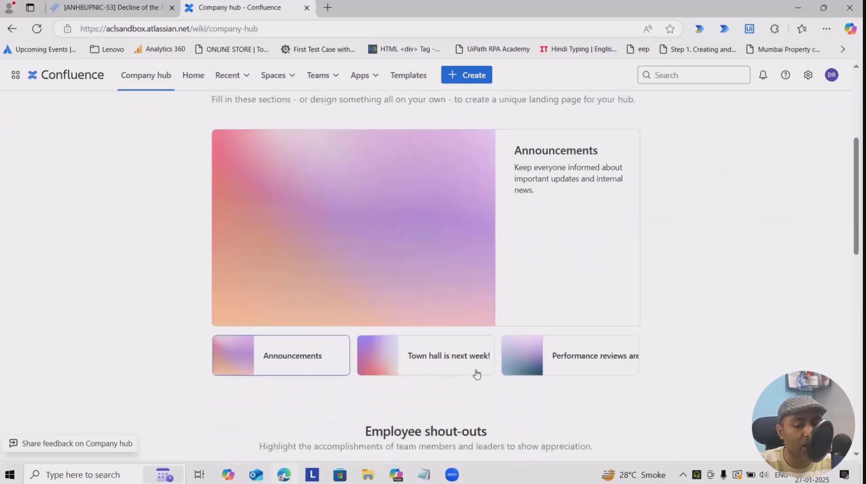
{"action": "scroll", "coordinate": [546, 369], "scroll_direction": "down", "scroll_amount": 1}
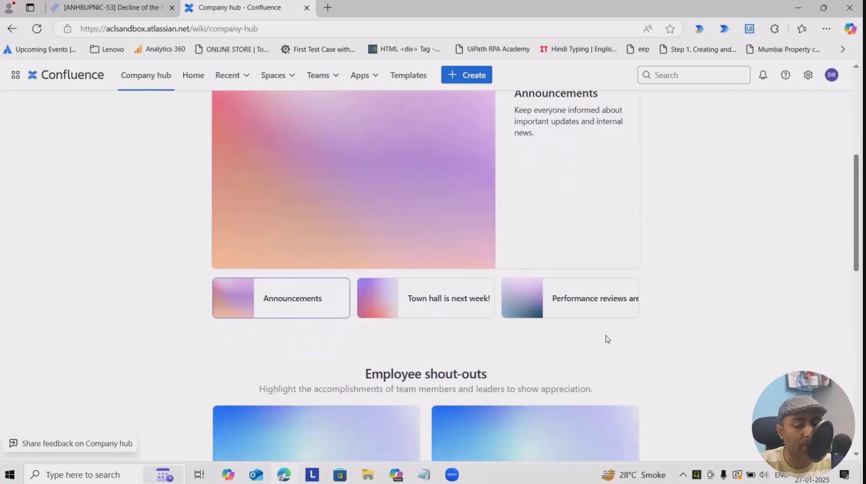
{"action": "scroll", "coordinate": [587, 338], "scroll_direction": "down", "scroll_amount": 4}
{"action": "scroll", "coordinate": [514, 289], "scroll_direction": "down", "scroll_amount": 4}
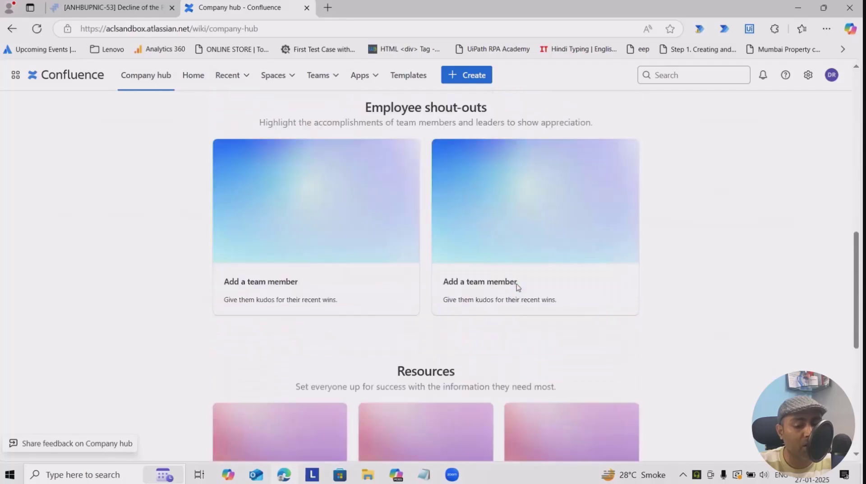
{"action": "scroll", "coordinate": [409, 325], "scroll_direction": "down", "scroll_amount": 3}
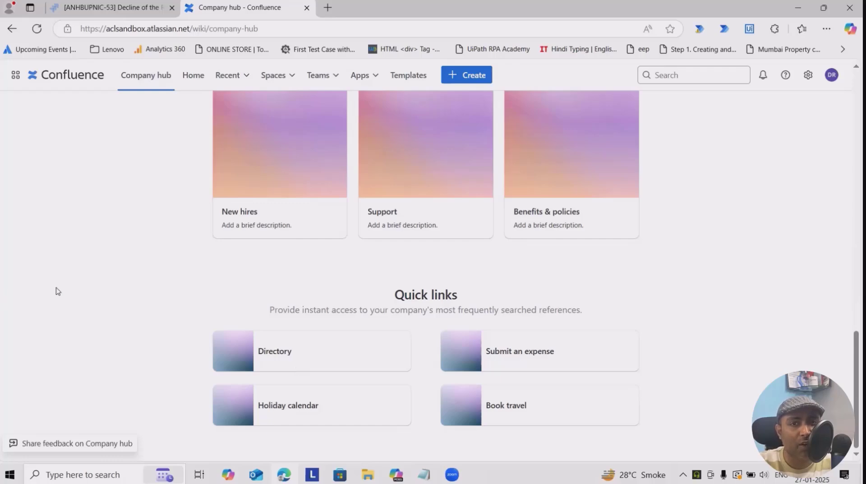
{"action": "scroll", "coordinate": [133, 319], "scroll_direction": "up", "scroll_amount": 15}
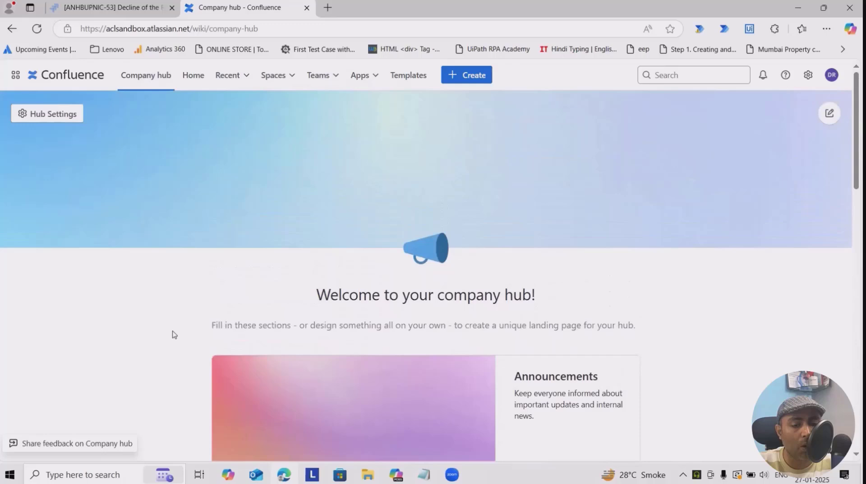
Open the Company hub in edit mode from Hub Settings.
{"action": "left_click", "coordinate": [47, 113]}
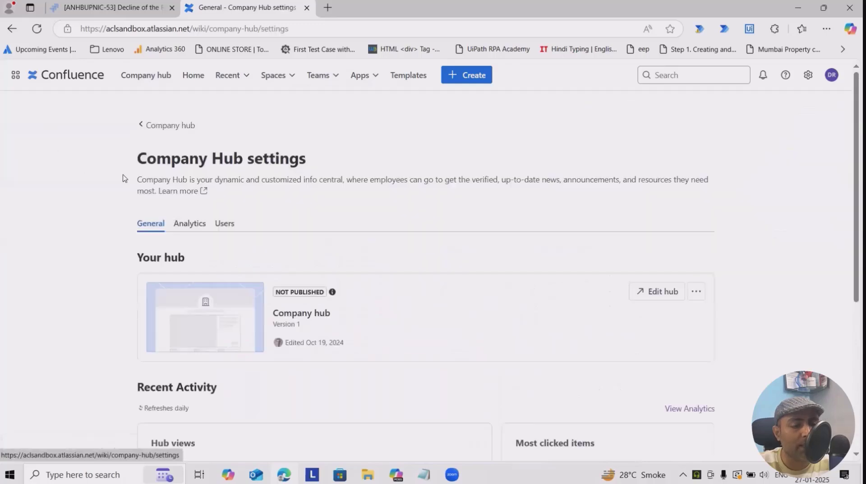
{"action": "scroll", "coordinate": [343, 261], "scroll_direction": "down", "scroll_amount": 4}
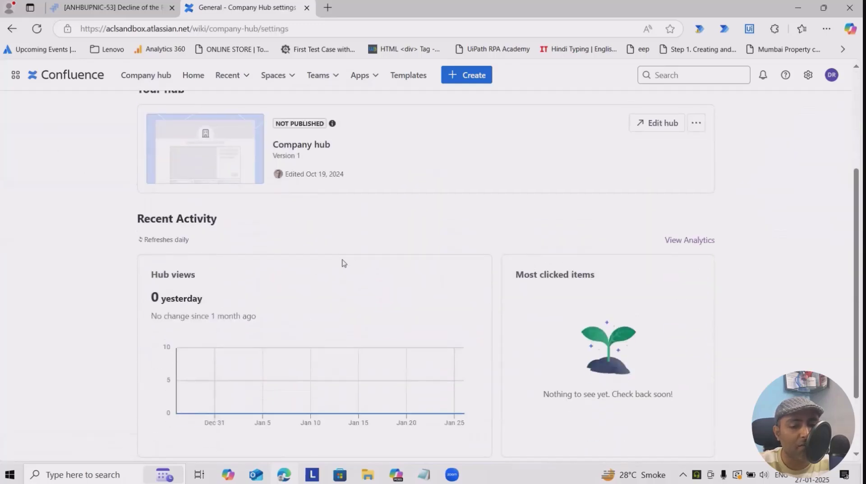
{"action": "scroll", "coordinate": [343, 261], "scroll_direction": "up", "scroll_amount": 3}
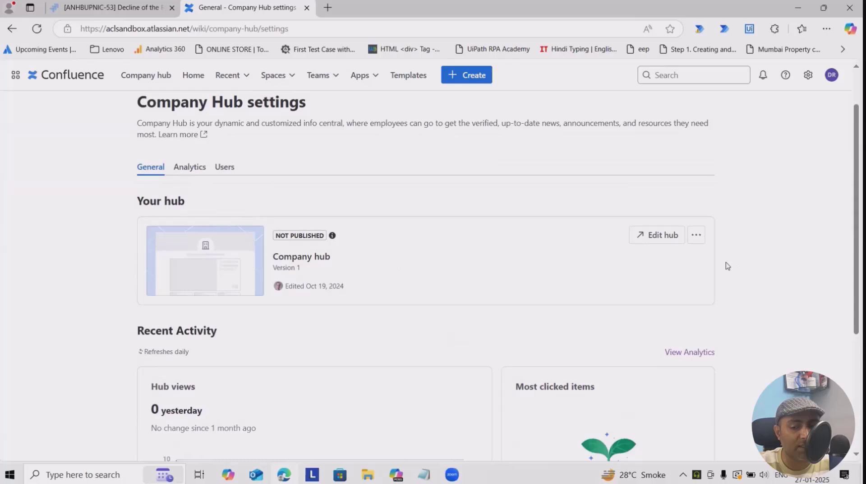
{"action": "left_click", "coordinate": [665, 235]}
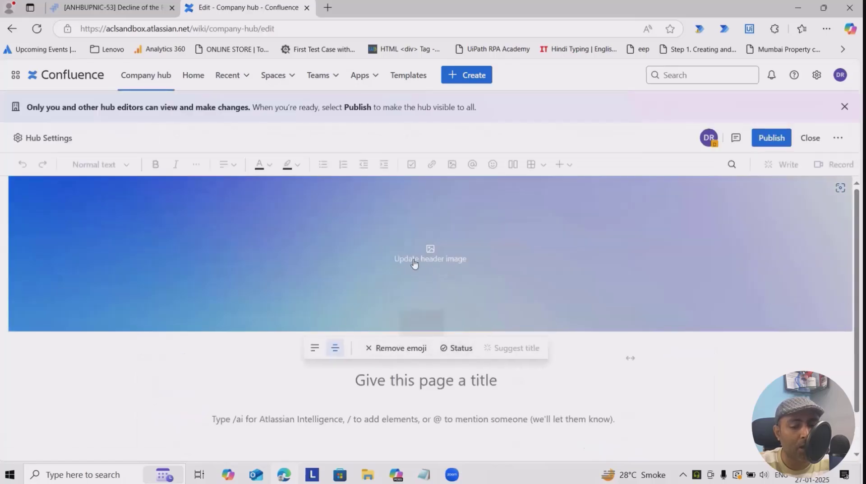
Apply the fifth, pink-to-blue gradient thumbnail as the hub's header image.
{"action": "left_click", "coordinate": [430, 254]}
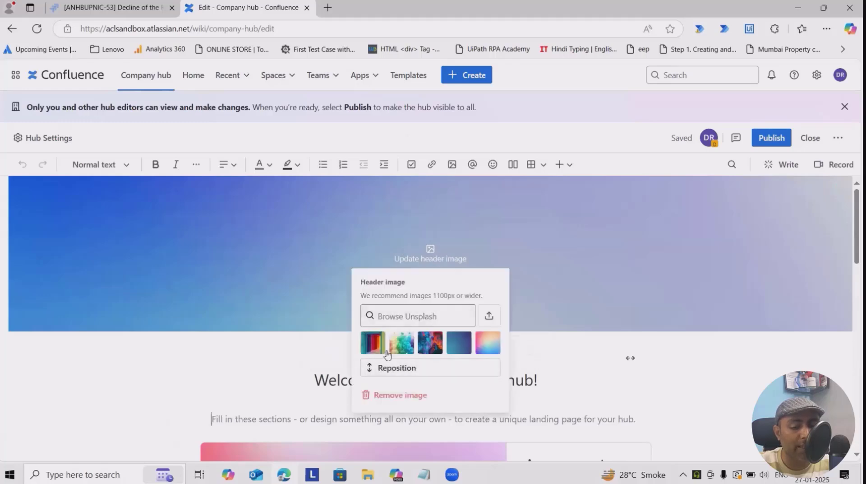
{"action": "left_click", "coordinate": [488, 343]}
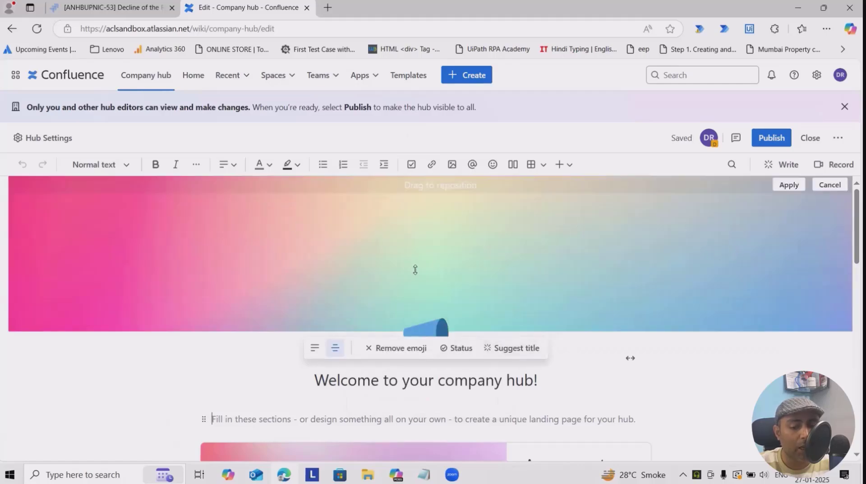
{"action": "left_click", "coordinate": [797, 189]}
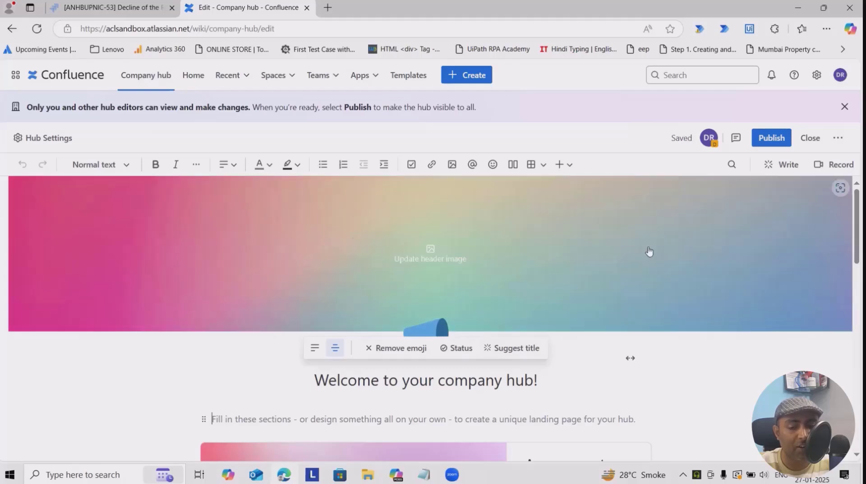
Replace the gradient header with the uploaded Downloads image 'unnamed' reading ACHIEVED JANUARY 26TH, 2025.
{"action": "left_click", "coordinate": [440, 258]}
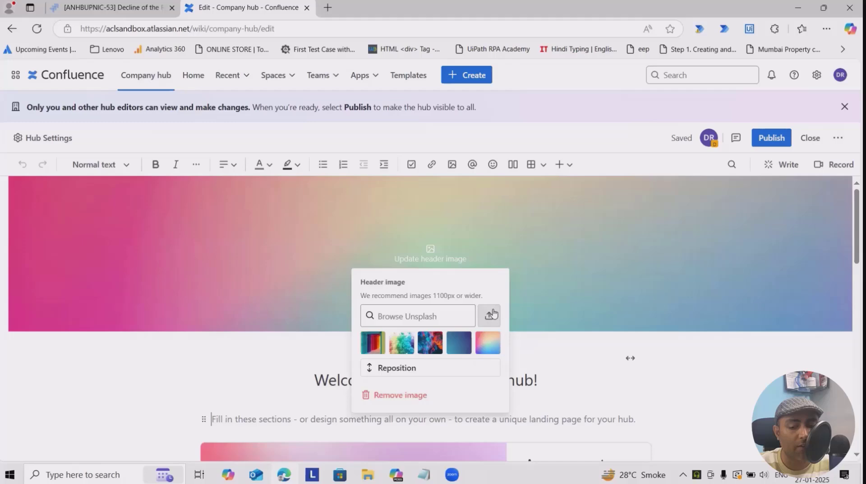
{"action": "left_click", "coordinate": [493, 313]}
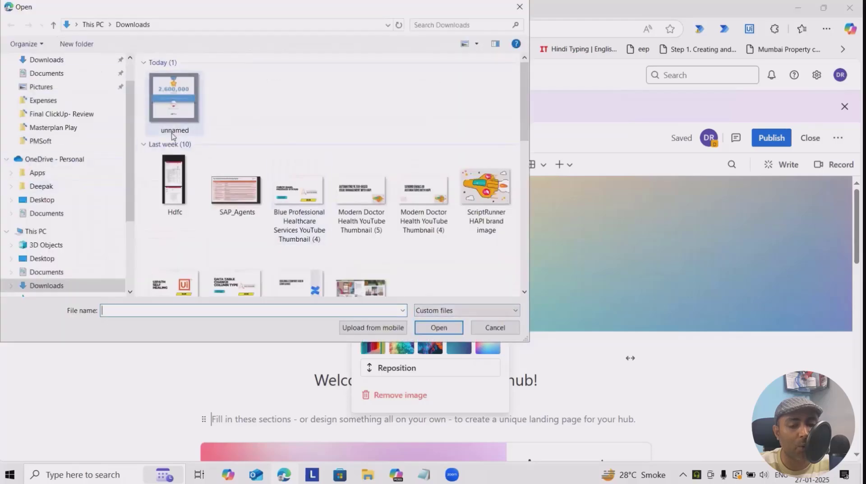
{"action": "left_click", "coordinate": [173, 131]}
{"action": "key", "text": "Return"}
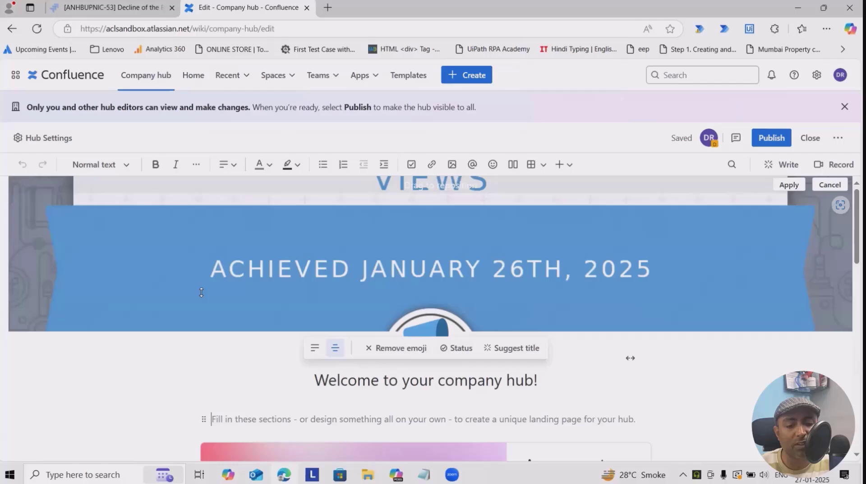
{"action": "scroll", "coordinate": [451, 289], "scroll_direction": "down", "scroll_amount": 5}
{"action": "scroll", "coordinate": [496, 298], "scroll_direction": "up", "scroll_amount": 4}
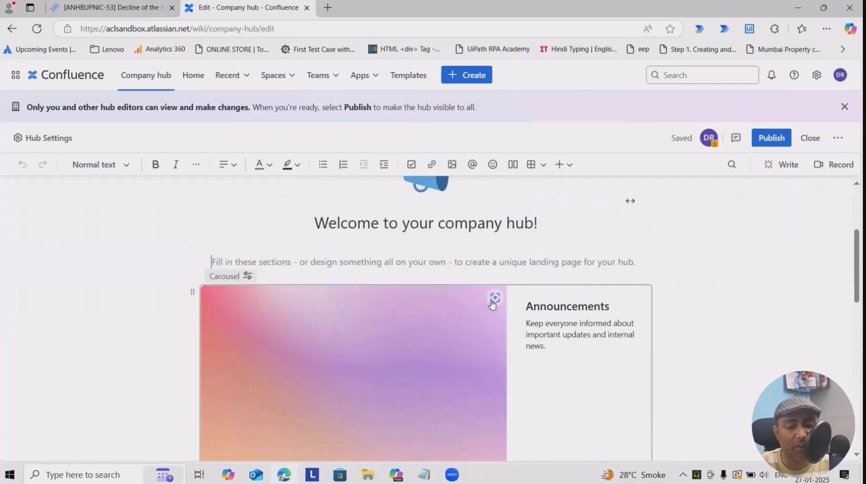
{"action": "scroll", "coordinate": [378, 315], "scroll_direction": "down", "scroll_amount": 3}
{"action": "scroll", "coordinate": [379, 316], "scroll_direction": "up", "scroll_amount": 3}
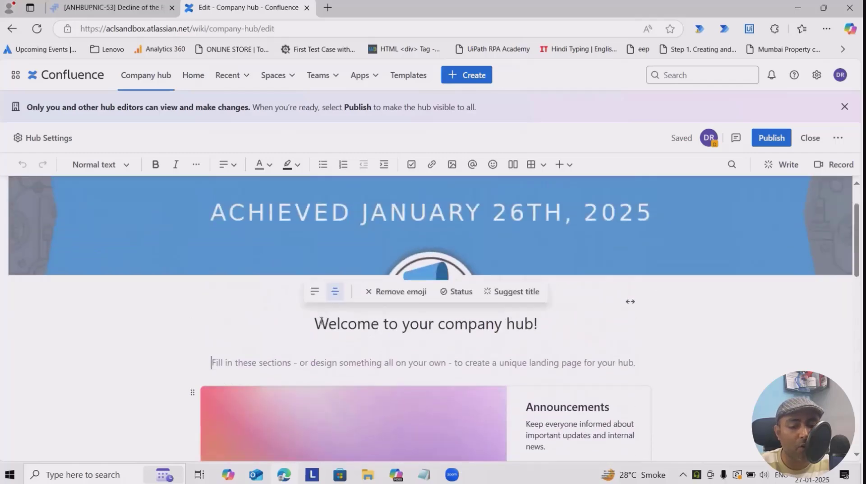
Retitle the hub 'Rai Gur' over 'Welcome to your company hub!' and select the Carousel block.
{"action": "left_click", "coordinate": [321, 322]}
{"action": "left_click_drag", "start_coordinate": [314, 321], "coordinate": [600, 320]}
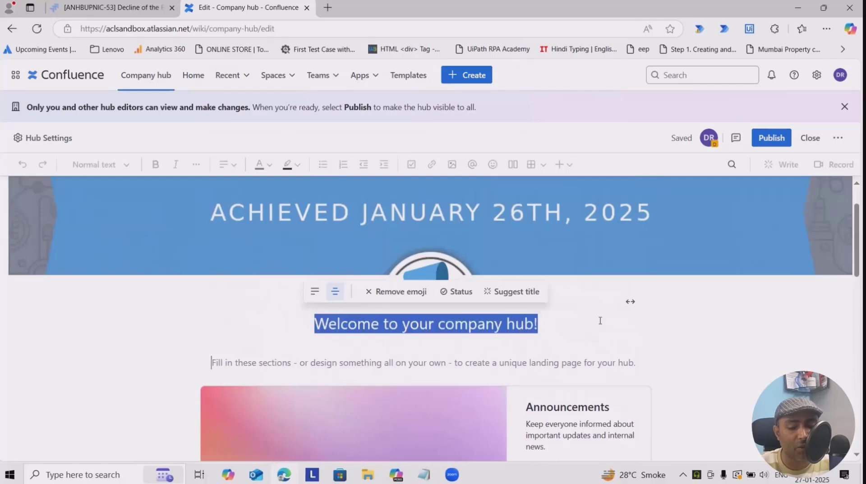
{"action": "type", "text": "Ra"}
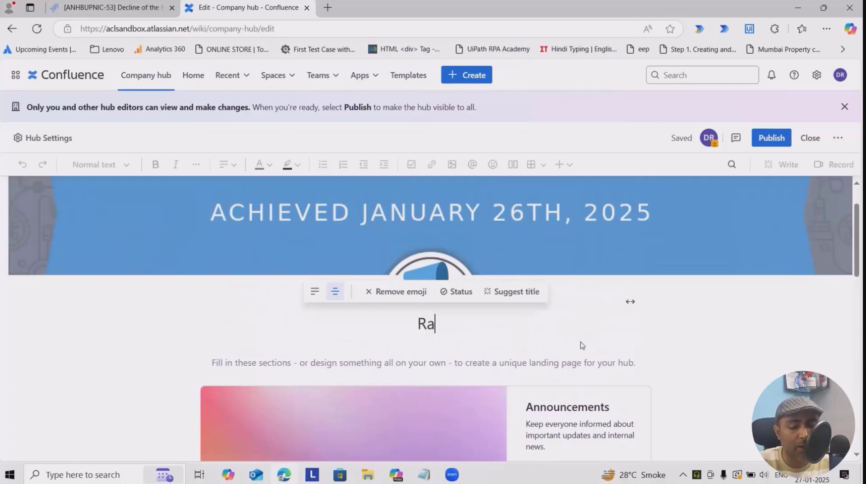
{"action": "type", "text": "i G"}
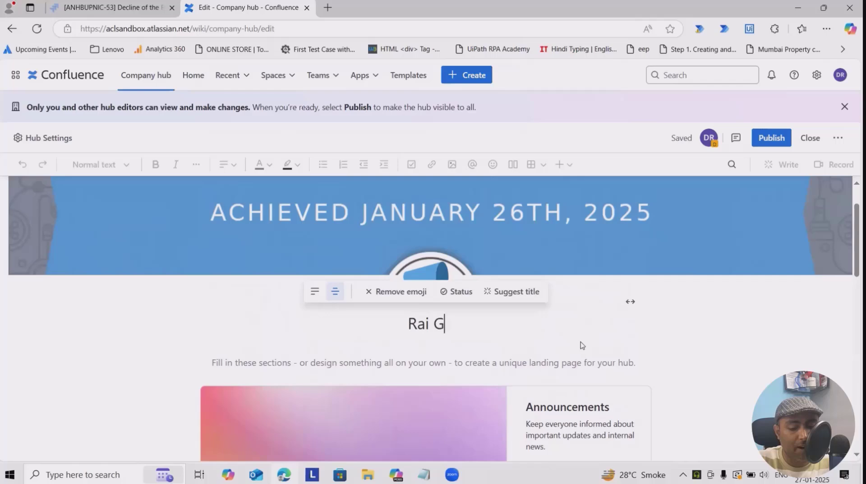
{"action": "type", "text": "ur"}
{"action": "scroll", "coordinate": [546, 366], "scroll_direction": "down", "scroll_amount": 4}
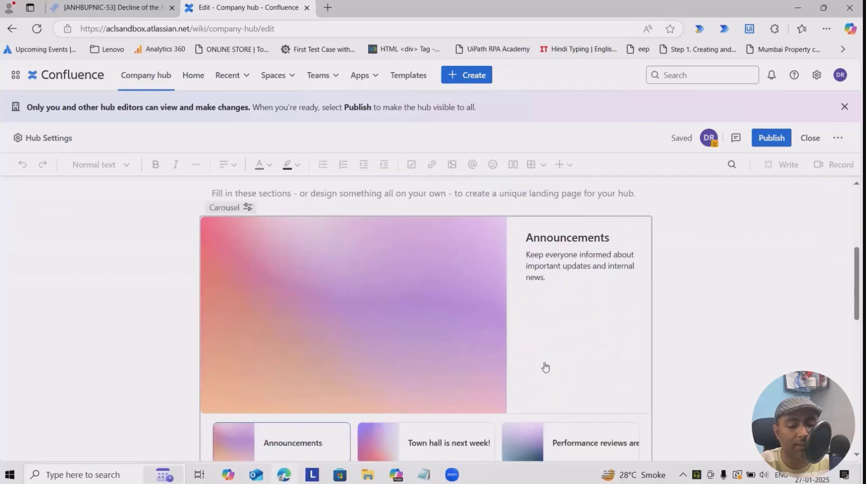
{"action": "left_click", "coordinate": [441, 281]}
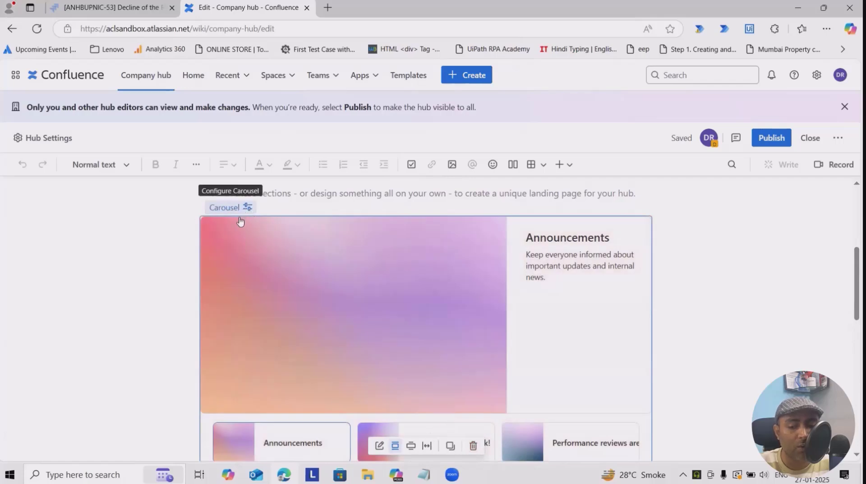
Retitle the Town hall carousel card 'System Updates on 27th were some of the server'.
{"action": "left_click", "coordinate": [381, 447]}
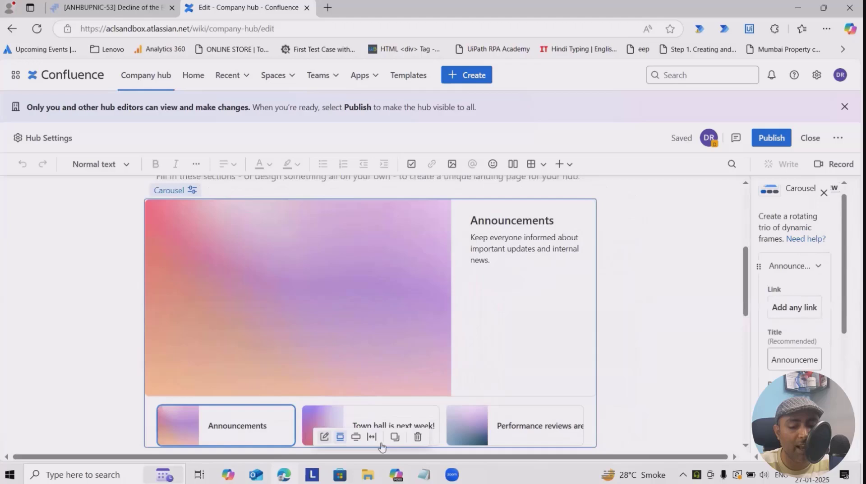
{"action": "scroll", "coordinate": [315, 253], "scroll_direction": "up", "scroll_amount": 7}
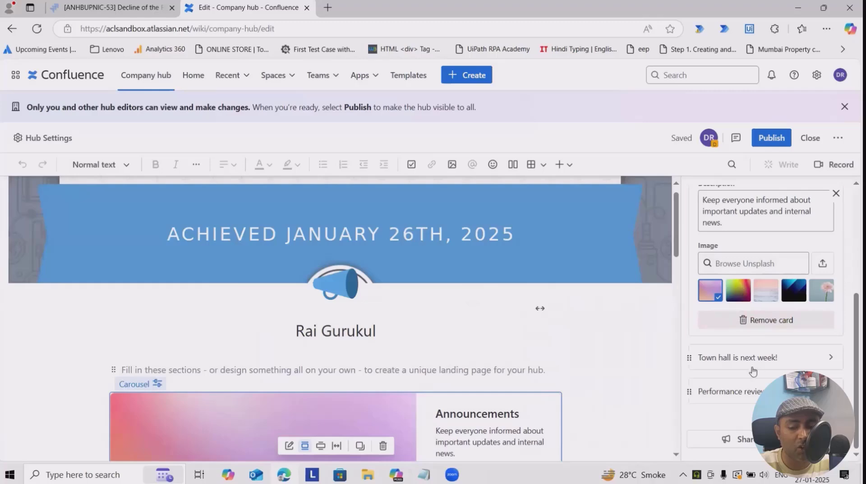
{"action": "scroll", "coordinate": [753, 371], "scroll_direction": "up", "scroll_amount": 1}
{"action": "scroll", "coordinate": [762, 376], "scroll_direction": "down", "scroll_amount": 1}
{"action": "left_click", "coordinate": [767, 359]}
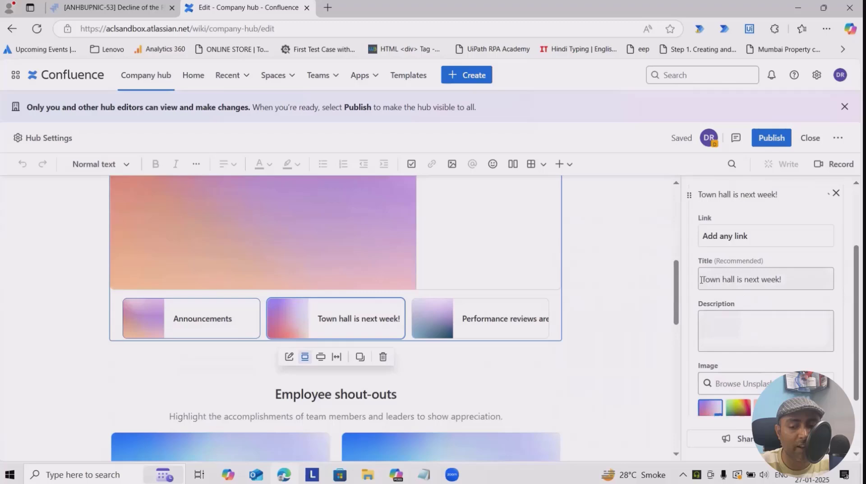
{"action": "left_click_drag", "start_coordinate": [703, 278], "coordinate": [785, 280]}
{"action": "type", "text": "Sy"}
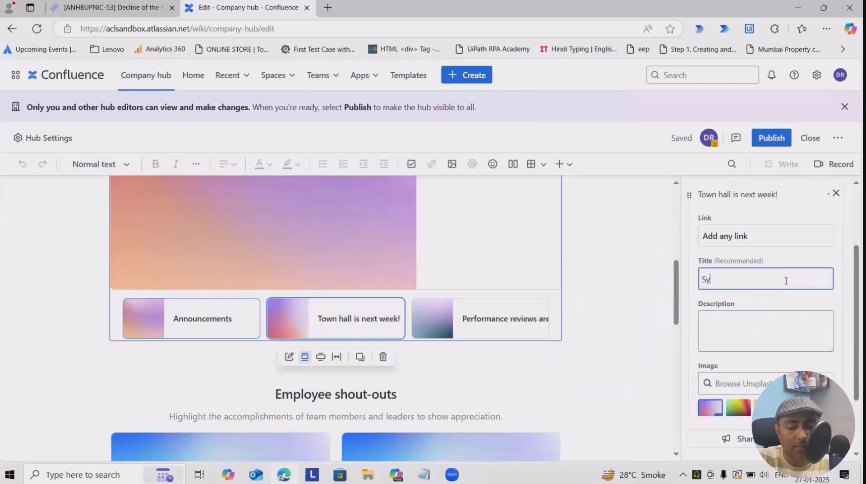
{"action": "type", "text": "stem Updates on"}
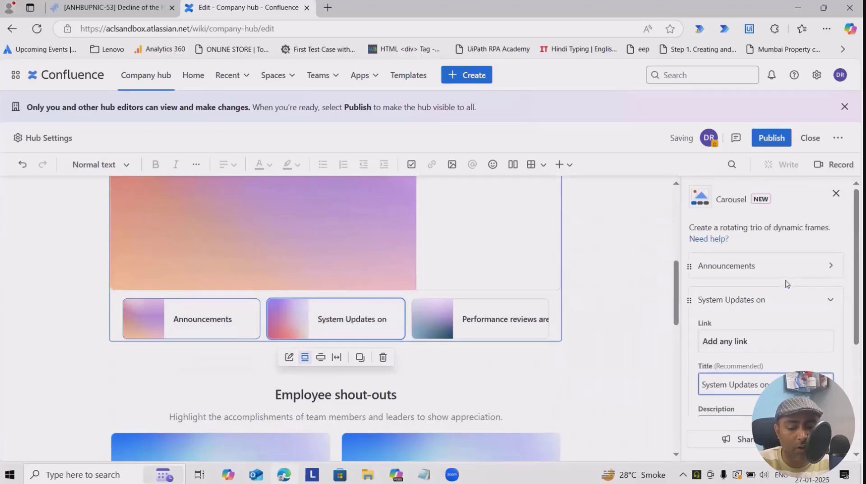
{"action": "type", "text": " 27"}
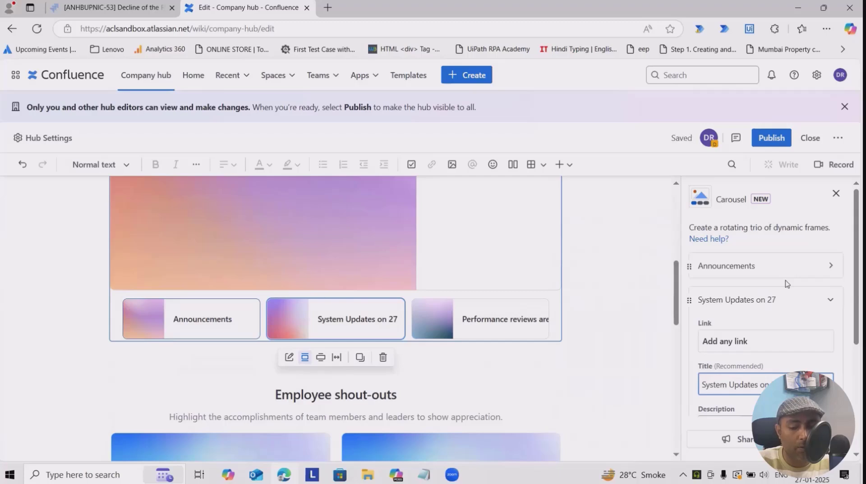
{"action": "type", "text": "th were som"}
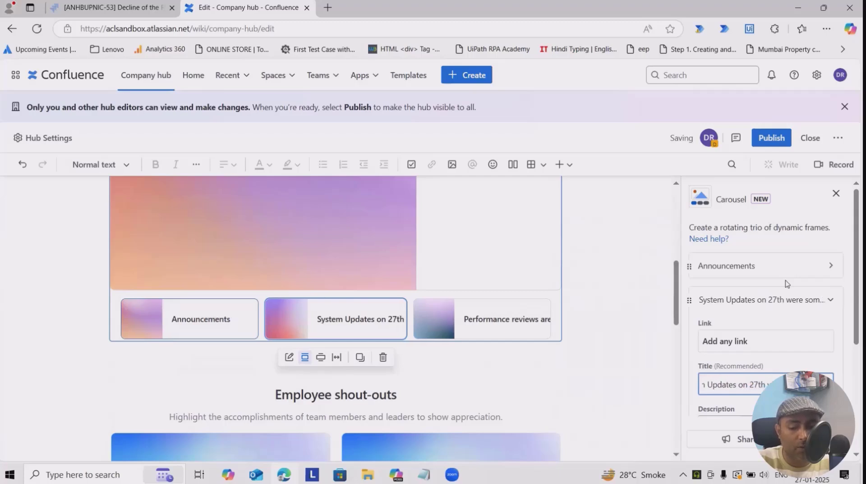
{"action": "type", "text": "e o"}
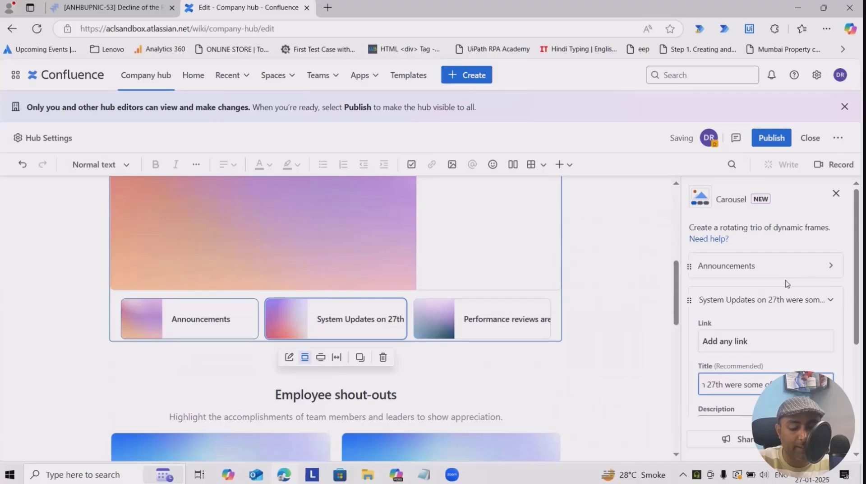
{"action": "type", "text": "f the server"}
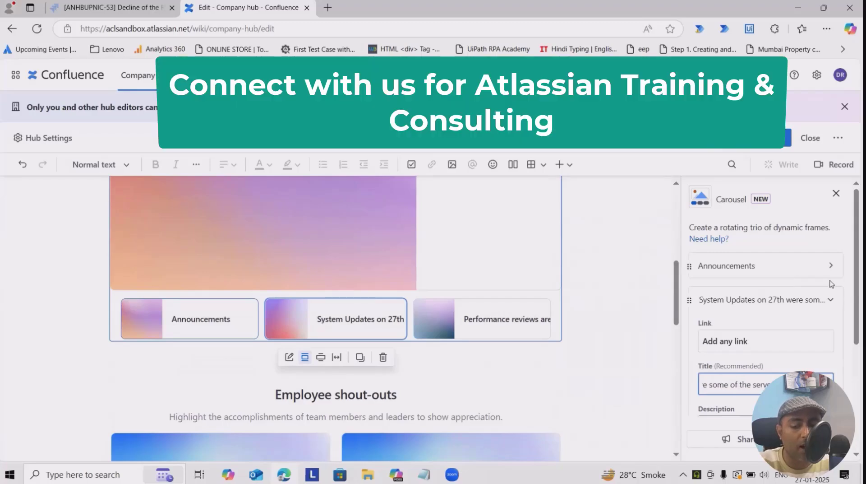
{"action": "scroll", "coordinate": [747, 420], "scroll_direction": "down", "scroll_amount": 4}
{"action": "left_click", "coordinate": [723, 269]}
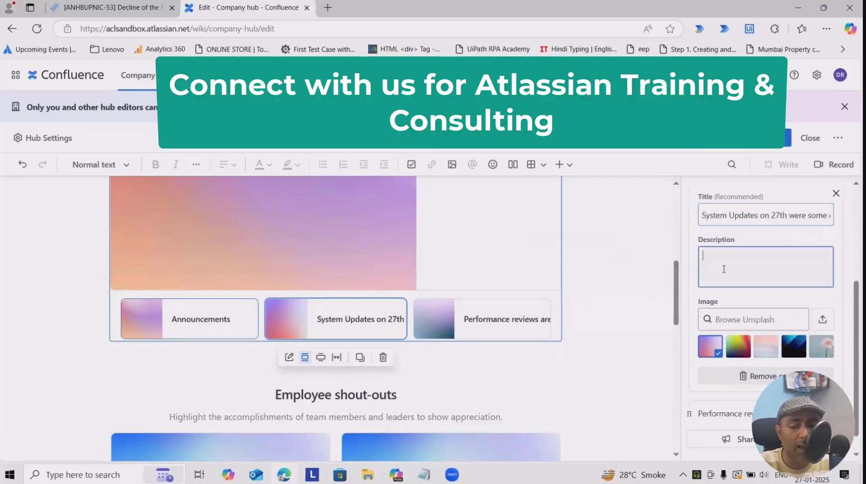
Stretch the carousel to full page width and close its settings panel.
{"action": "scroll", "coordinate": [767, 375], "scroll_direction": "down", "scroll_amount": 1}
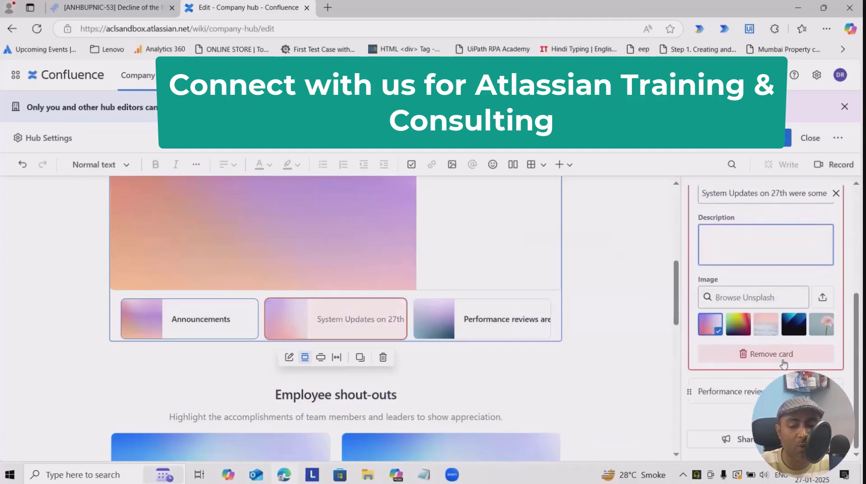
{"action": "left_click", "coordinate": [323, 359]}
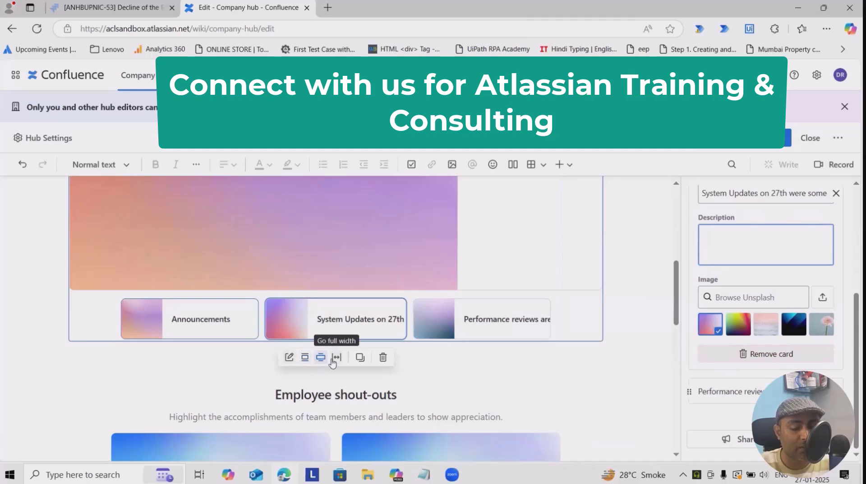
{"action": "left_click", "coordinate": [336, 359]}
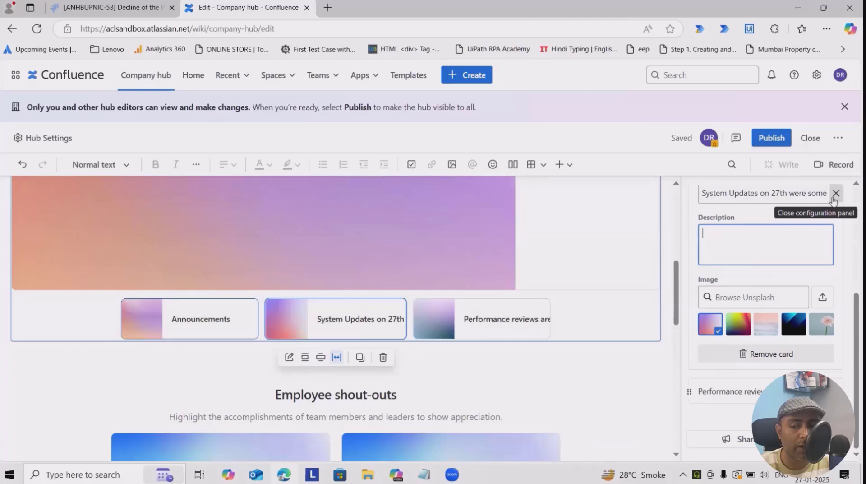
{"action": "scroll", "coordinate": [776, 340], "scroll_direction": "up", "scroll_amount": 5}
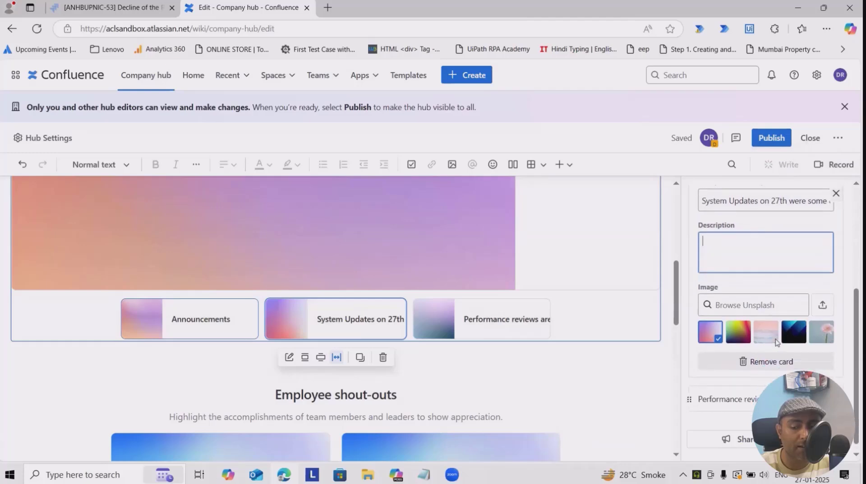
{"action": "left_click", "coordinate": [836, 193]}
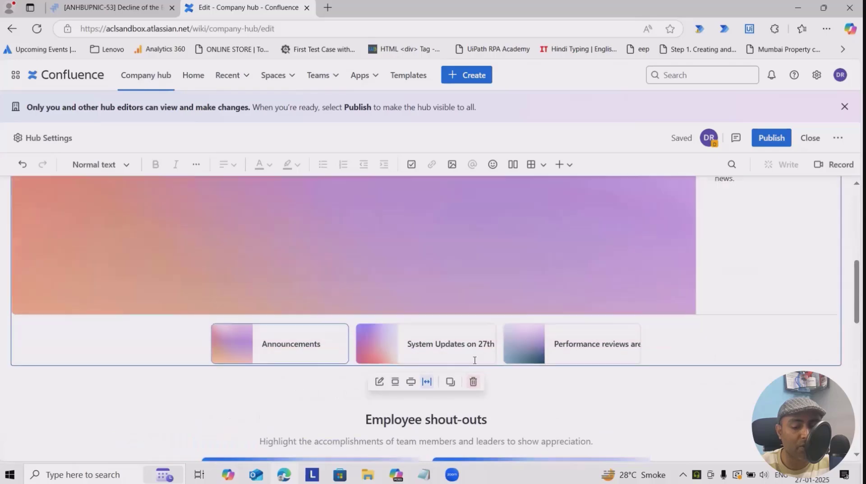
Add a third, pink-gradient card to the Employee shout-outs cards block.
{"action": "scroll", "coordinate": [474, 356], "scroll_direction": "down", "scroll_amount": 5}
{"action": "scroll", "coordinate": [475, 365], "scroll_direction": "up", "scroll_amount": 4}
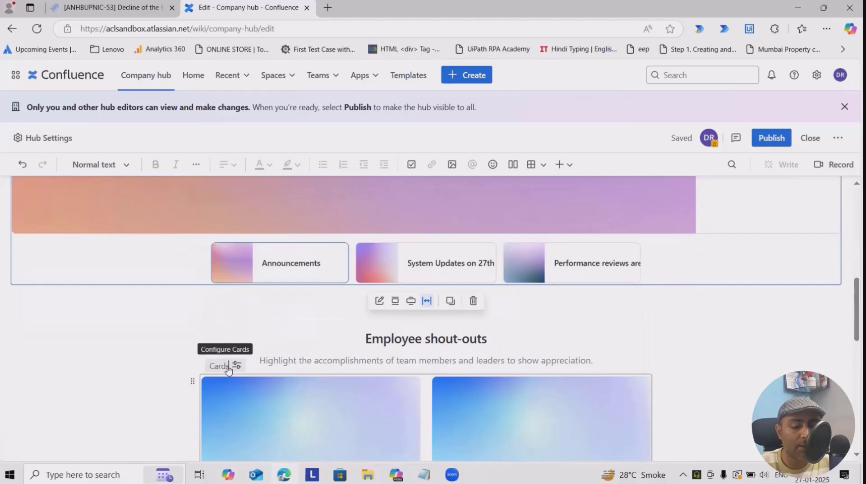
{"action": "left_click", "coordinate": [338, 401]}
{"action": "scroll", "coordinate": [367, 401], "scroll_direction": "down", "scroll_amount": 4}
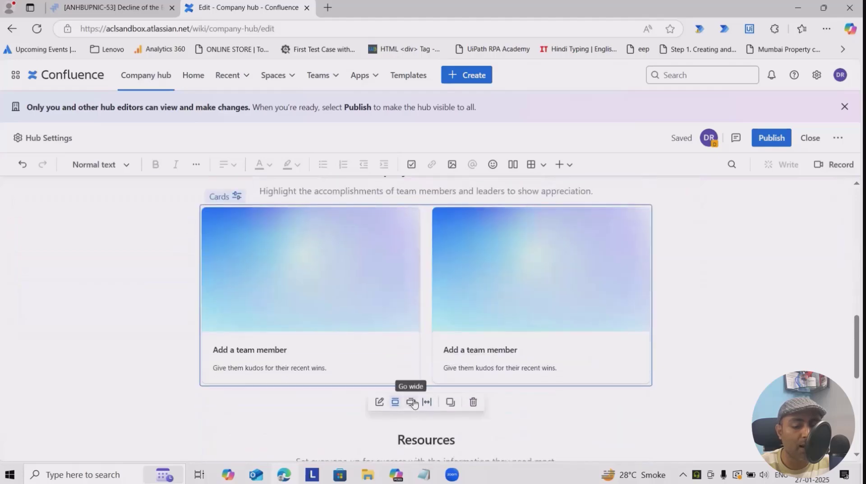
{"action": "scroll", "coordinate": [413, 402], "scroll_direction": "down", "scroll_amount": 3}
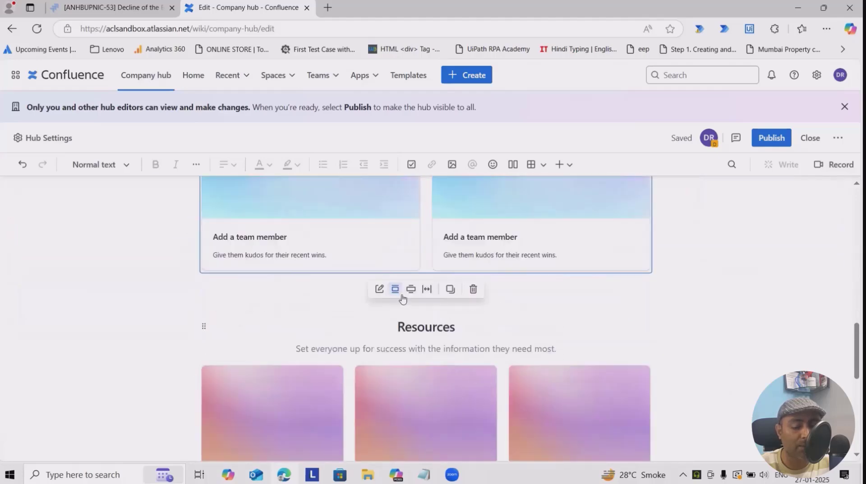
{"action": "left_click", "coordinate": [379, 289]}
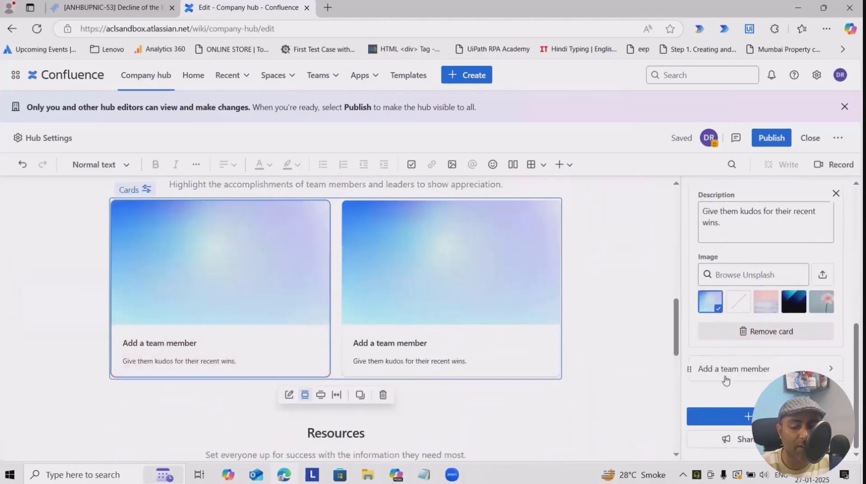
{"action": "left_click", "coordinate": [722, 415]}
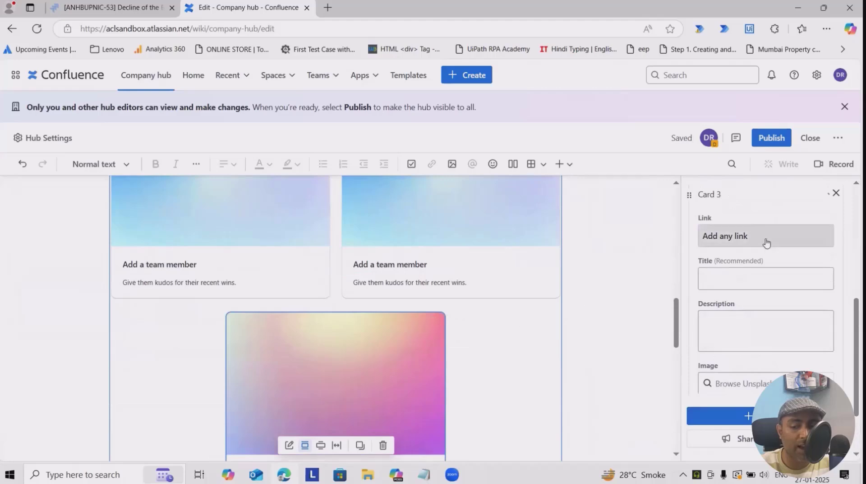
Link Card 3 to Jira issue ANHBUPNIC-53 'Decline of the Roman Empire' and close the panel.
{"action": "left_click", "coordinate": [743, 236]}
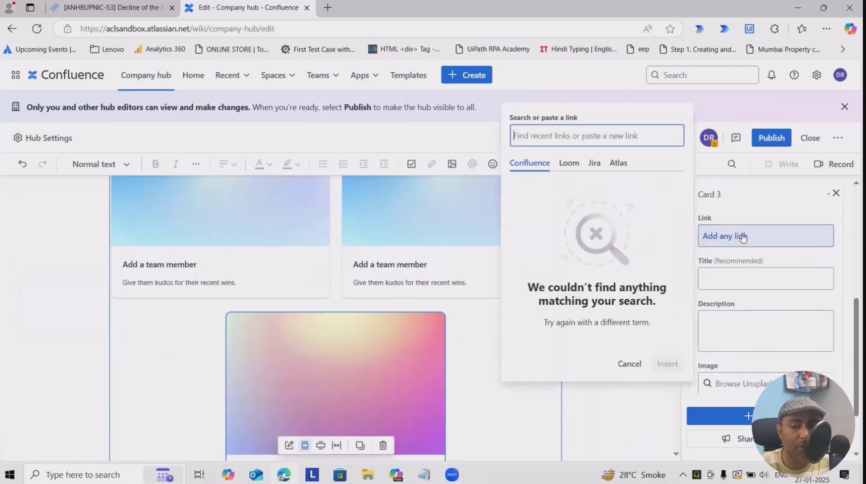
{"action": "left_click", "coordinate": [594, 163]}
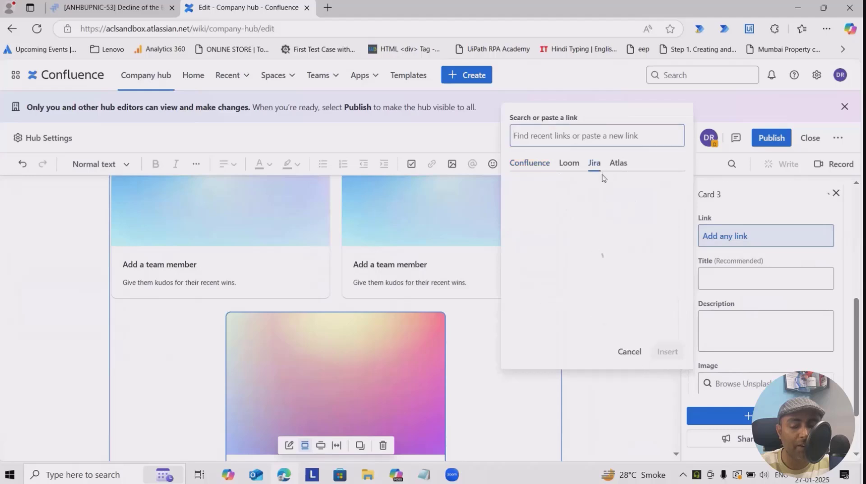
{"action": "left_click", "coordinate": [546, 204]}
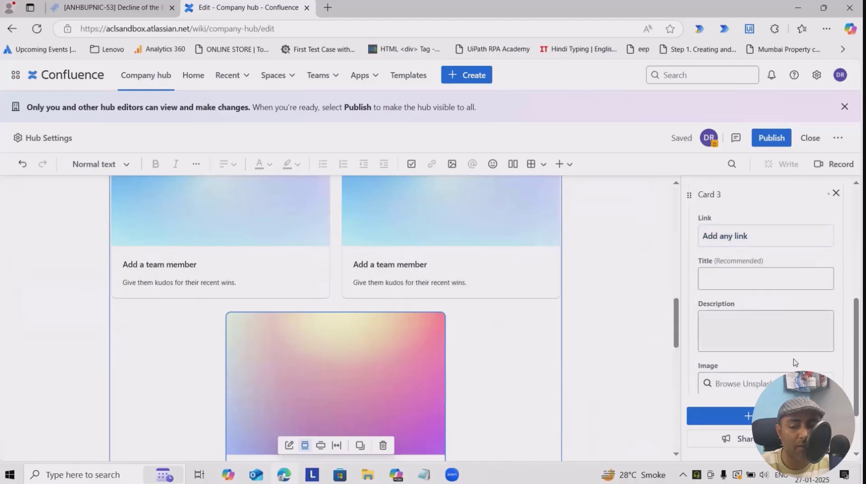
{"action": "scroll", "coordinate": [388, 349], "scroll_direction": "down", "scroll_amount": 1}
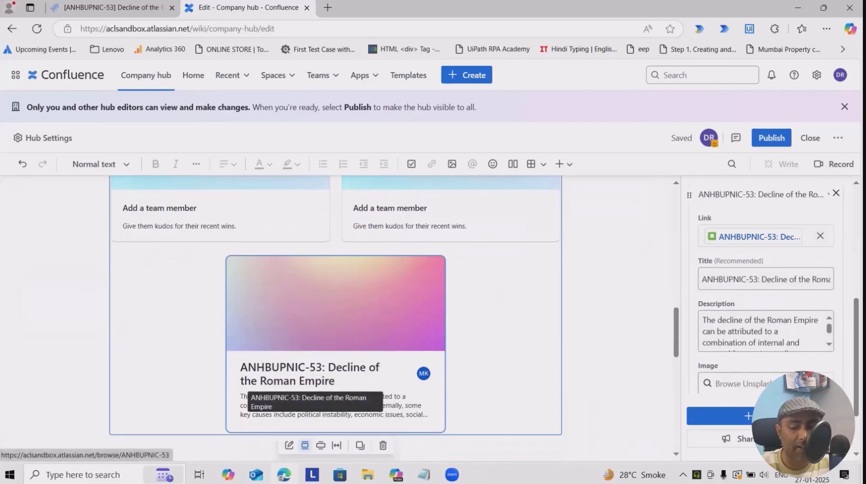
{"action": "left_click", "coordinate": [442, 344]}
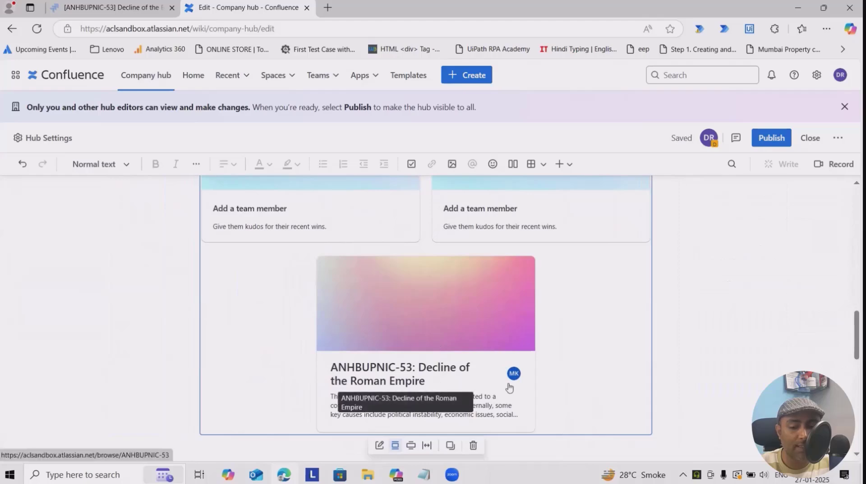
Stay in the editor, then publish the hub visible to everyone and dismiss the confirmation.
{"action": "left_click", "coordinate": [380, 373]}
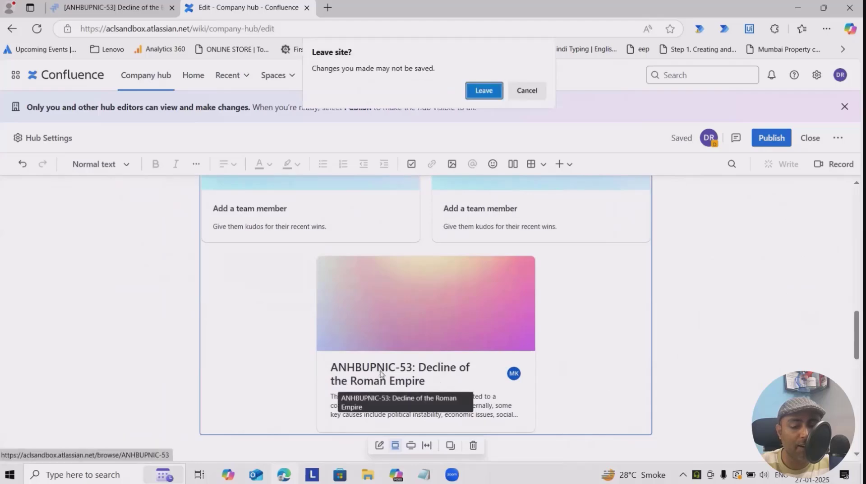
{"action": "left_click", "coordinate": [527, 90]}
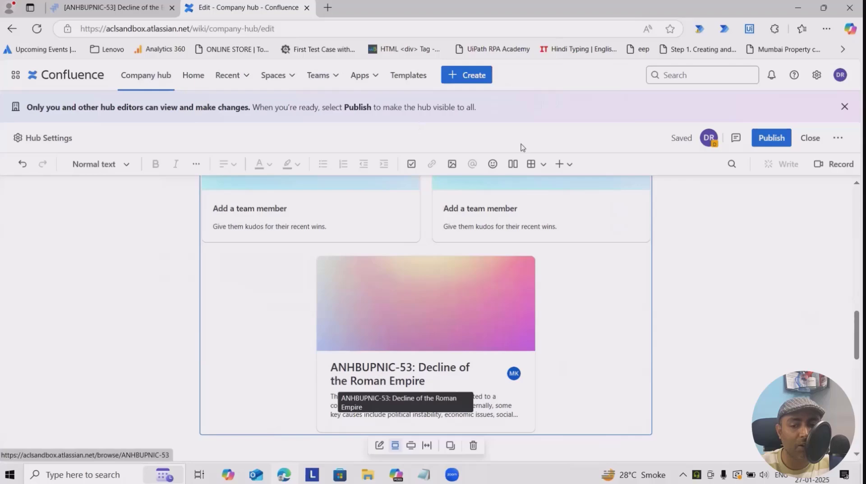
{"action": "left_click", "coordinate": [779, 140]}
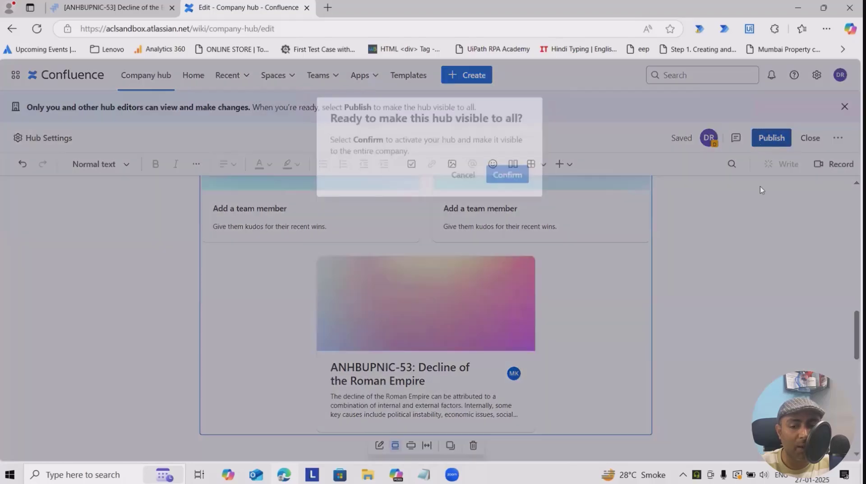
{"action": "left_click", "coordinate": [515, 167]}
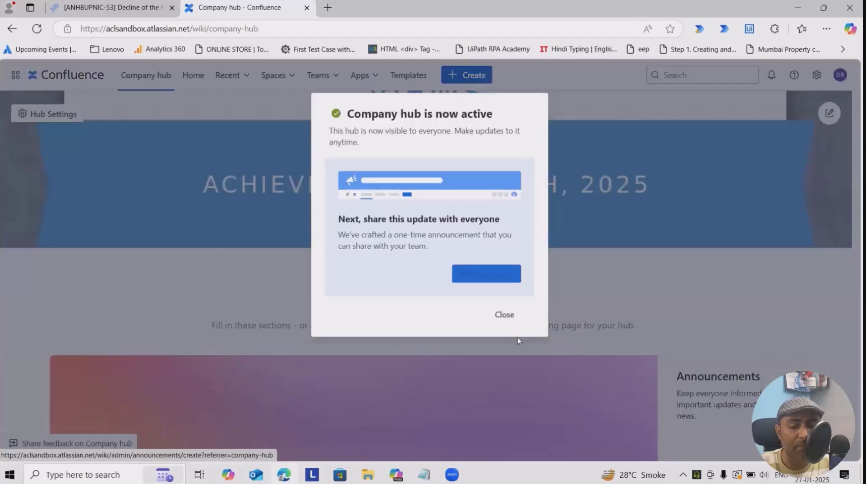
{"action": "left_click", "coordinate": [511, 320]}
Scroll the live hub and check Edge's image hover-menu settings from the New hires picture.
{"action": "scroll", "coordinate": [361, 125], "scroll_direction": "down", "scroll_amount": 8}
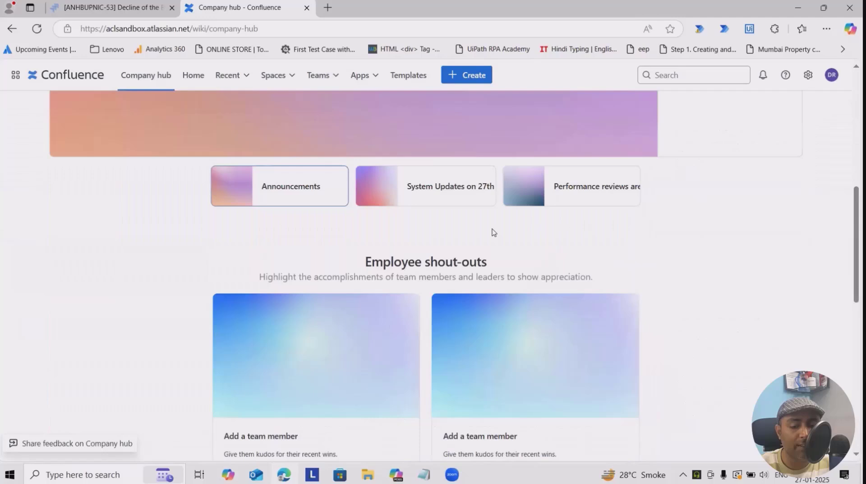
{"action": "scroll", "coordinate": [431, 341], "scroll_direction": "down", "scroll_amount": 5}
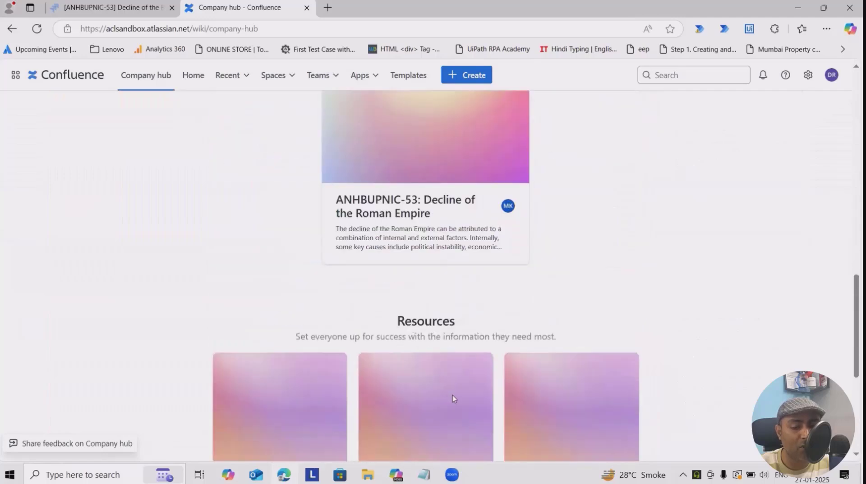
{"action": "scroll", "coordinate": [453, 395], "scroll_direction": "down", "scroll_amount": 2}
{"action": "mouse_move", "coordinate": [338, 359]}
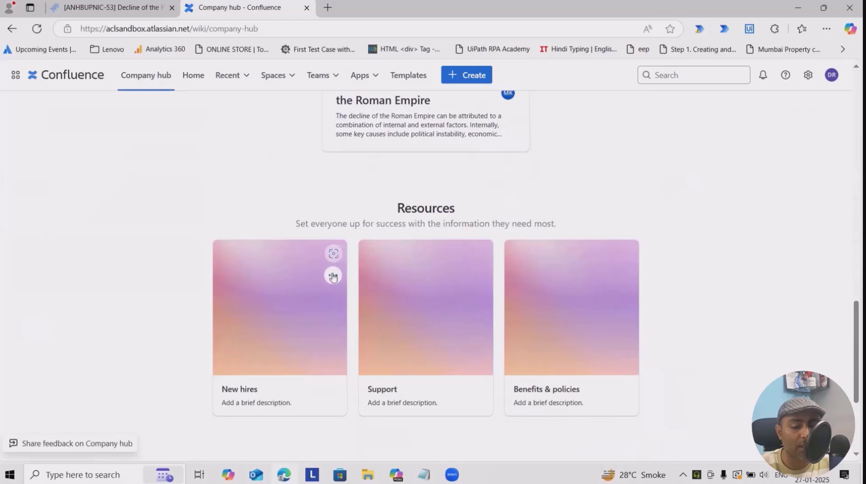
{"action": "left_click", "coordinate": [333, 275]}
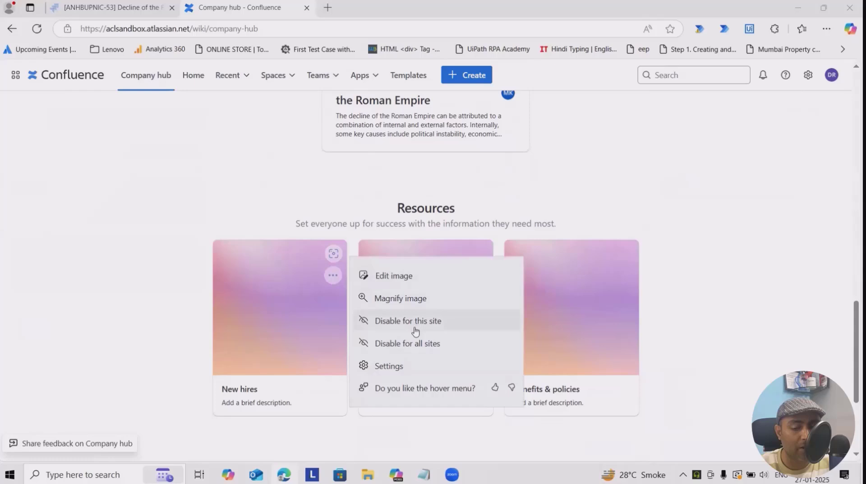
{"action": "left_click", "coordinate": [415, 365]}
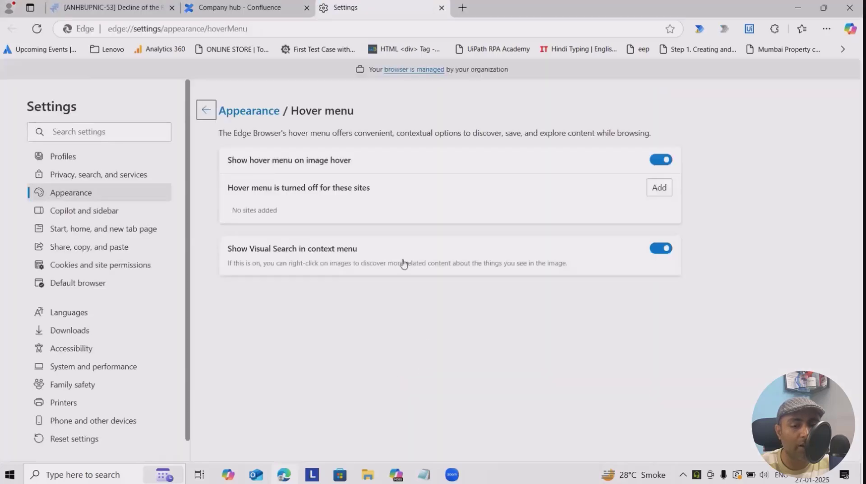
Back on the Company hub tab, review the page and reopen it in the editor.
{"action": "left_click", "coordinate": [217, 6]}
{"action": "scroll", "coordinate": [484, 382], "scroll_direction": "down", "scroll_amount": 4}
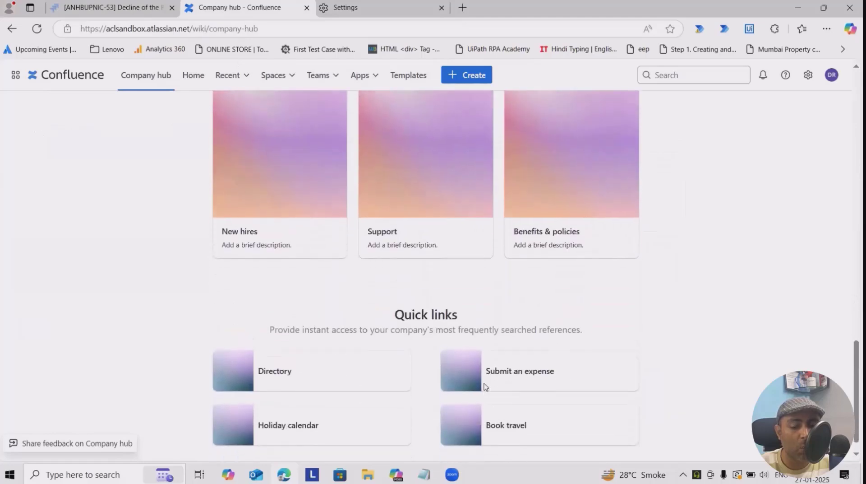
{"action": "scroll", "coordinate": [490, 401], "scroll_direction": "up", "scroll_amount": 6}
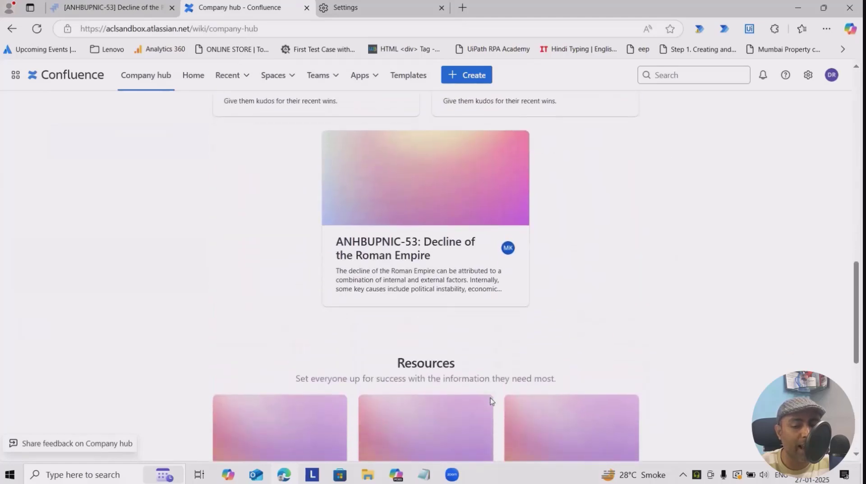
{"action": "scroll", "coordinate": [492, 400], "scroll_direction": "up", "scroll_amount": 3}
{"action": "scroll", "coordinate": [491, 400], "scroll_direction": "down", "scroll_amount": 3}
{"action": "scroll", "coordinate": [492, 401], "scroll_direction": "up", "scroll_amount": 10}
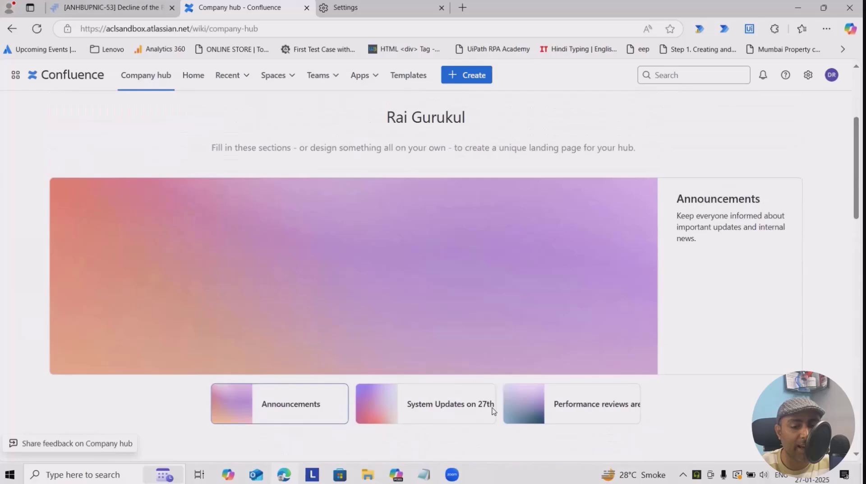
{"action": "scroll", "coordinate": [499, 424], "scroll_direction": "down", "scroll_amount": 8}
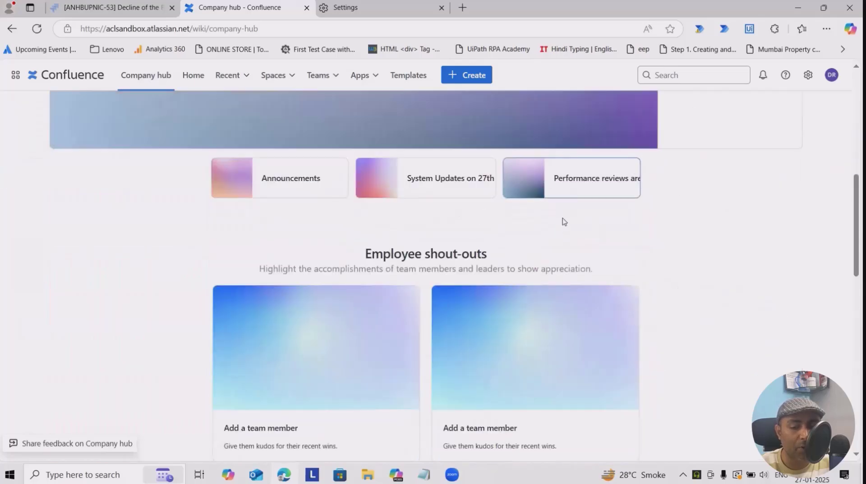
{"action": "scroll", "coordinate": [564, 221], "scroll_direction": "up", "scroll_amount": 5}
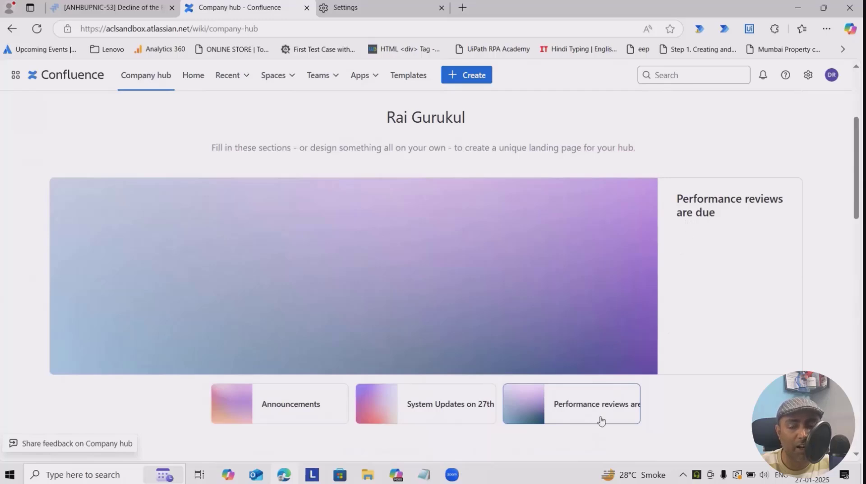
{"action": "scroll", "coordinate": [632, 280], "scroll_direction": "up", "scroll_amount": 4}
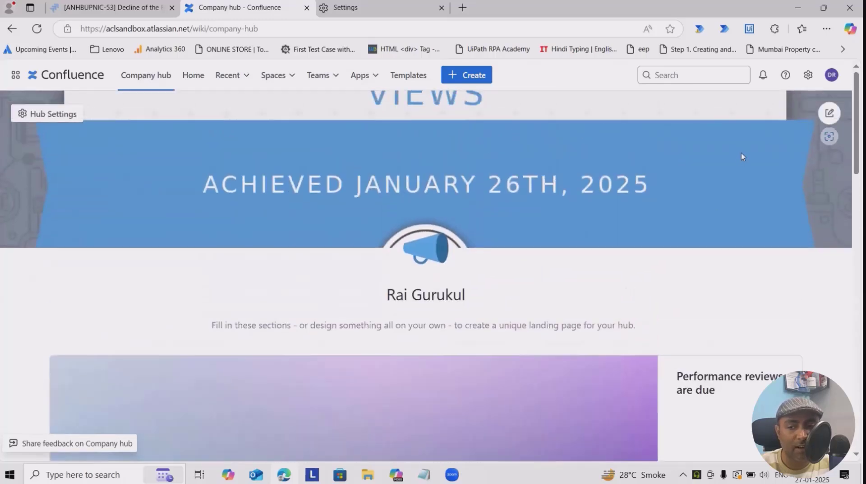
{"action": "left_click", "coordinate": [829, 116]}
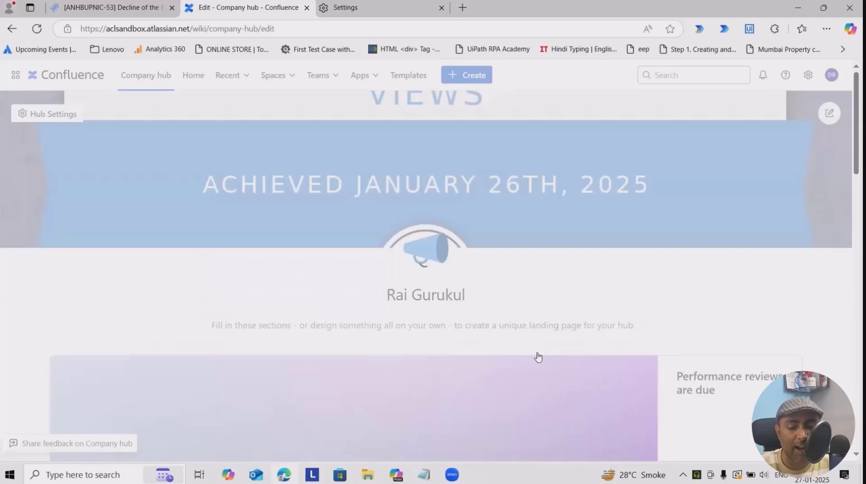
{"action": "scroll", "coordinate": [540, 362], "scroll_direction": "down", "scroll_amount": 10}
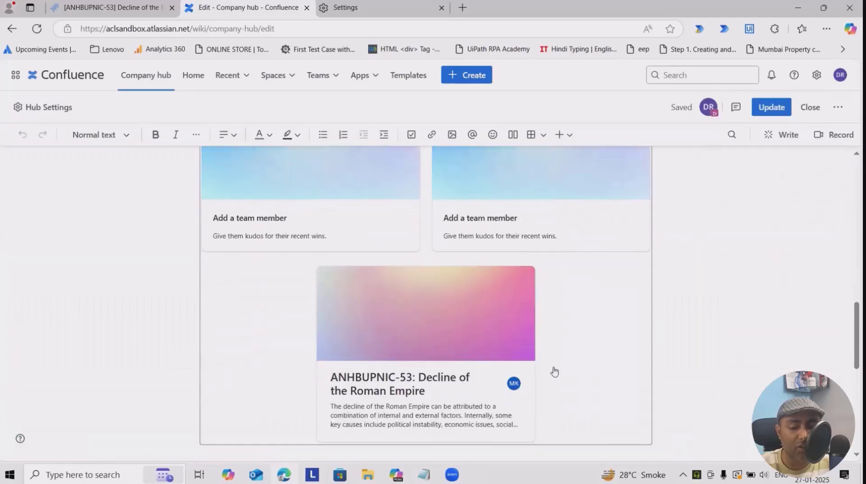
Open the carousel card settings and close them without adding a link to Announcements.
{"action": "scroll", "coordinate": [555, 371], "scroll_direction": "up", "scroll_amount": 5}
{"action": "left_click", "coordinate": [623, 315]}
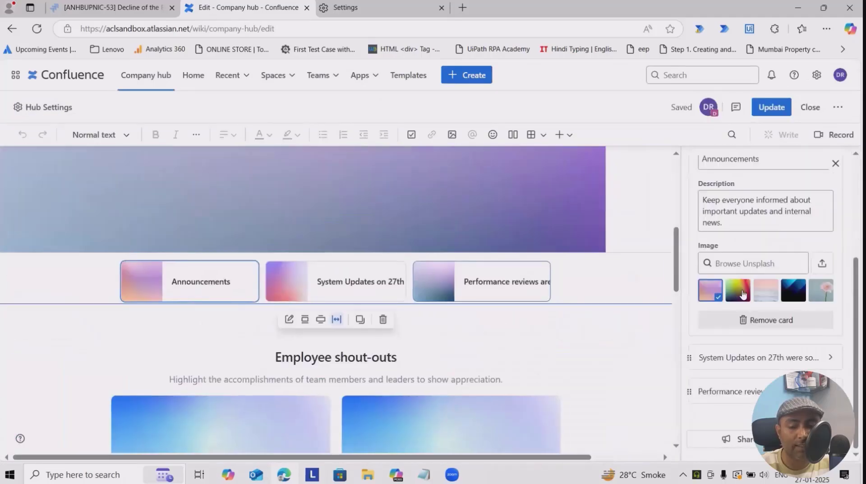
{"action": "scroll", "coordinate": [739, 222], "scroll_direction": "up", "scroll_amount": 2}
{"action": "left_click", "coordinate": [758, 280]}
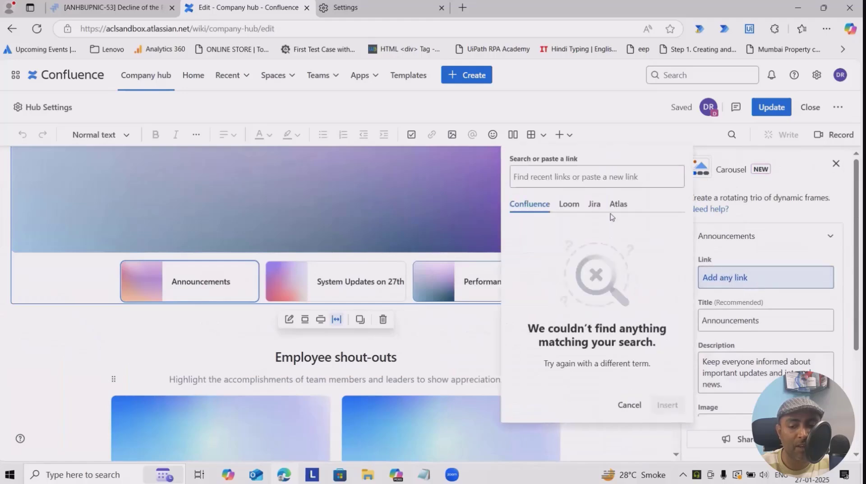
{"action": "left_click", "coordinate": [836, 164]}
Publish the hub update, dismiss the confirmation, and view the System Updates carousel slide.
{"action": "left_click", "coordinate": [772, 108]}
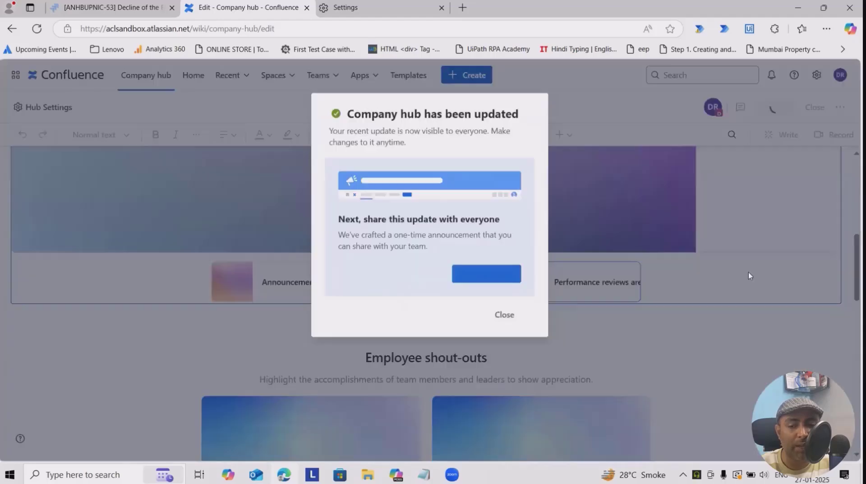
{"action": "left_click", "coordinate": [501, 313]}
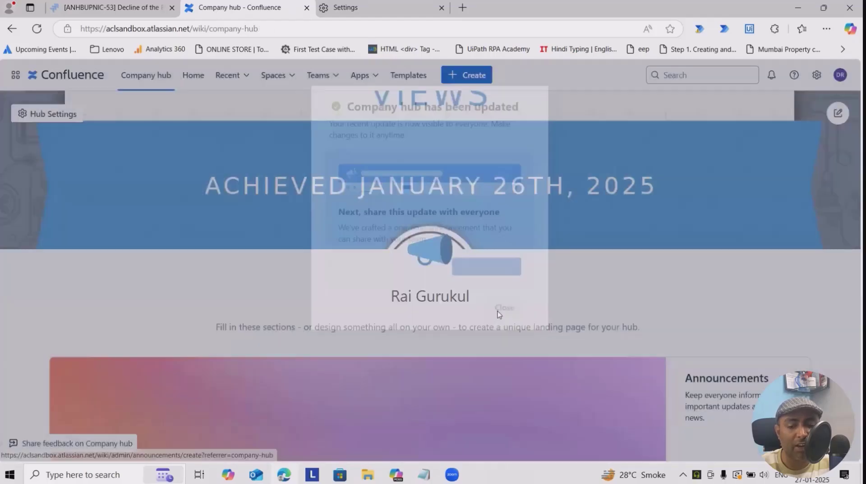
{"action": "scroll", "coordinate": [610, 299], "scroll_direction": "down", "scroll_amount": 5}
{"action": "scroll", "coordinate": [610, 299], "scroll_direction": "down", "scroll_amount": 2}
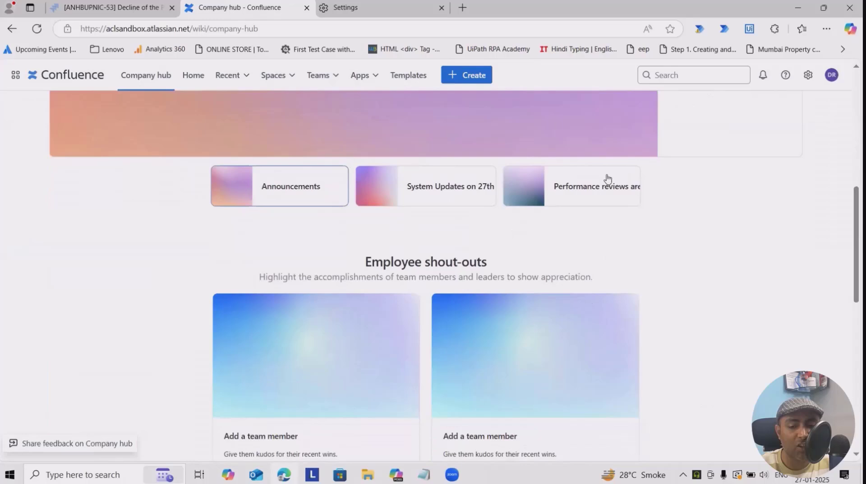
{"action": "left_click", "coordinate": [428, 186]}
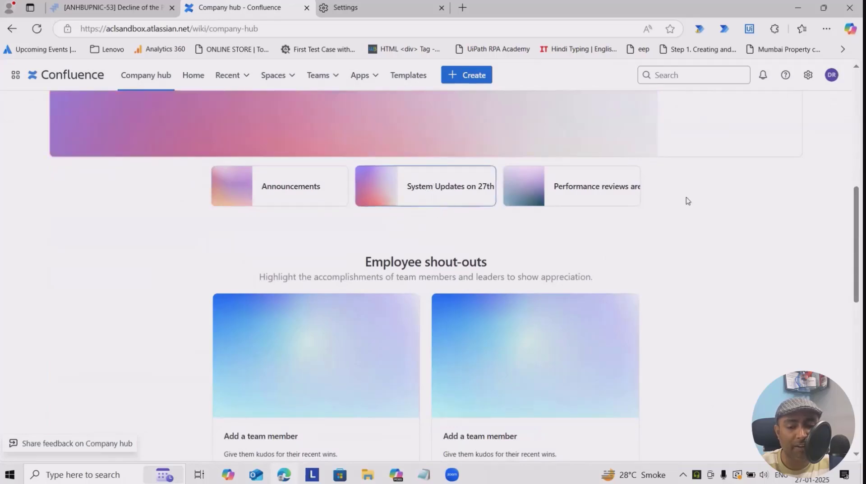
Check the ANHBUPNIC-53 Jira issue from its card, return to the hub, then enter and exit the editor.
{"action": "scroll", "coordinate": [535, 236], "scroll_direction": "down", "scroll_amount": 7}
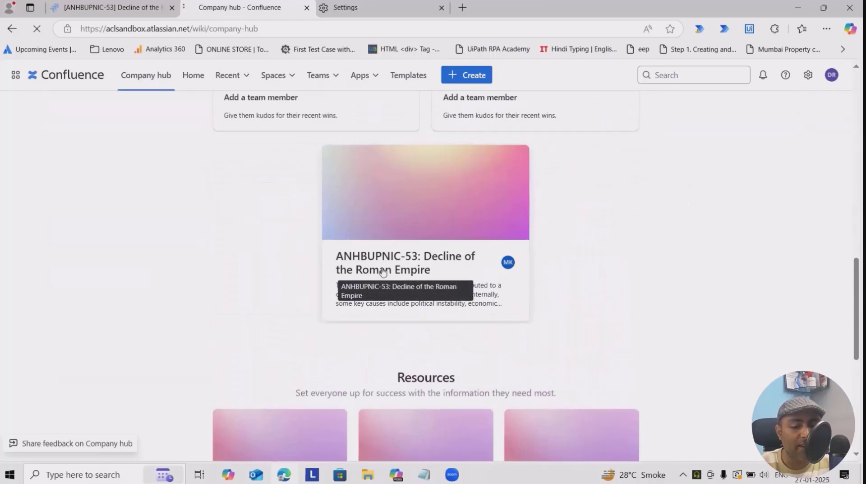
{"action": "left_click", "coordinate": [383, 271]}
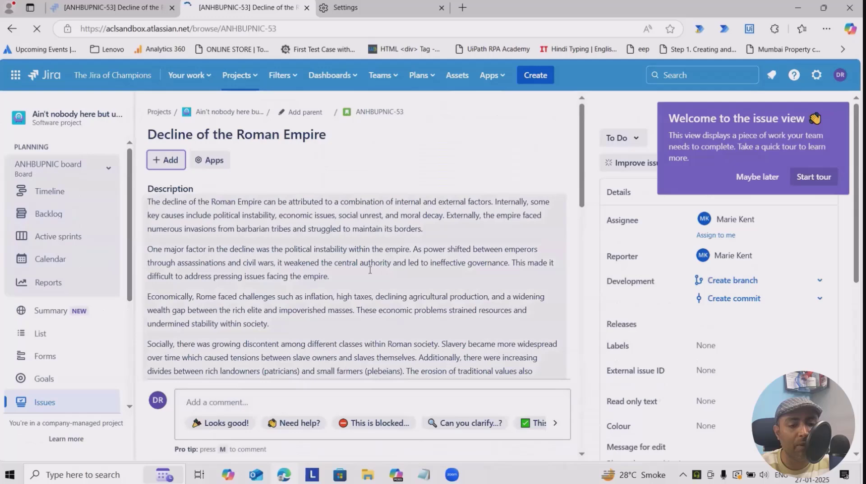
{"action": "left_click", "coordinate": [10, 29]}
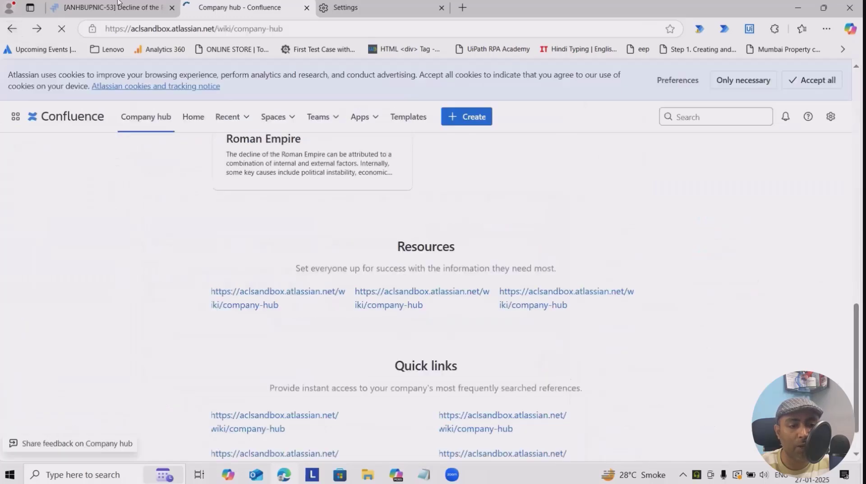
{"action": "left_click", "coordinate": [10, 29]}
{"action": "left_click", "coordinate": [226, 14]}
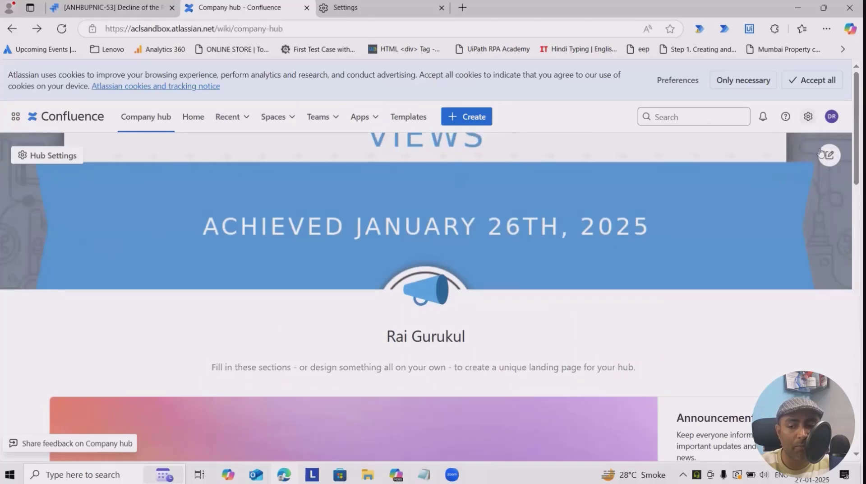
{"action": "left_click", "coordinate": [829, 155]}
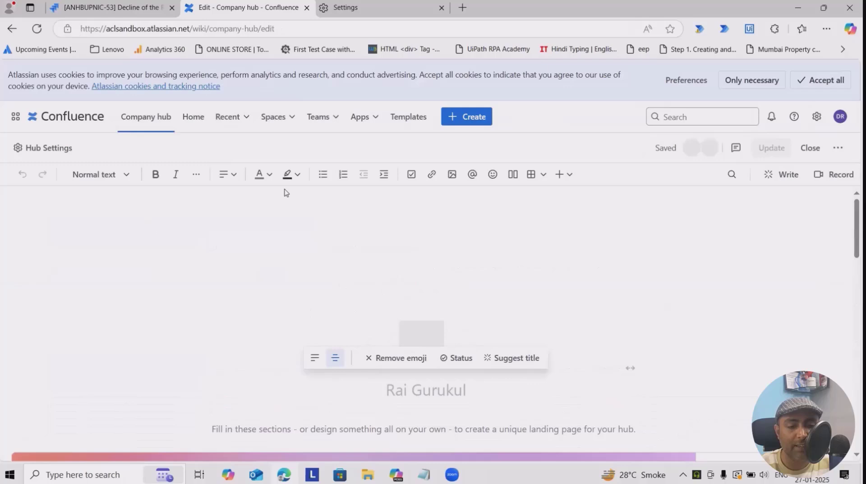
{"action": "left_click", "coordinate": [810, 151]}
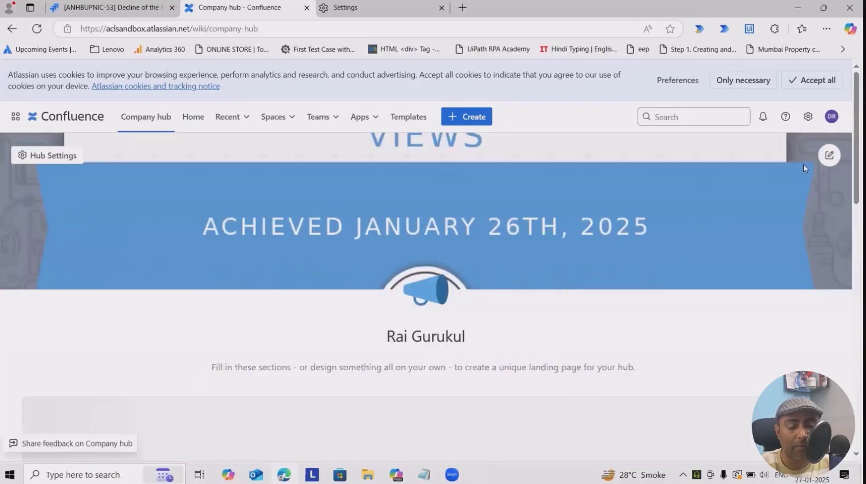
Open Company Hub settings, scroll through Recent Activity, and show more actions for the published hub.
{"action": "left_click", "coordinate": [23, 154]}
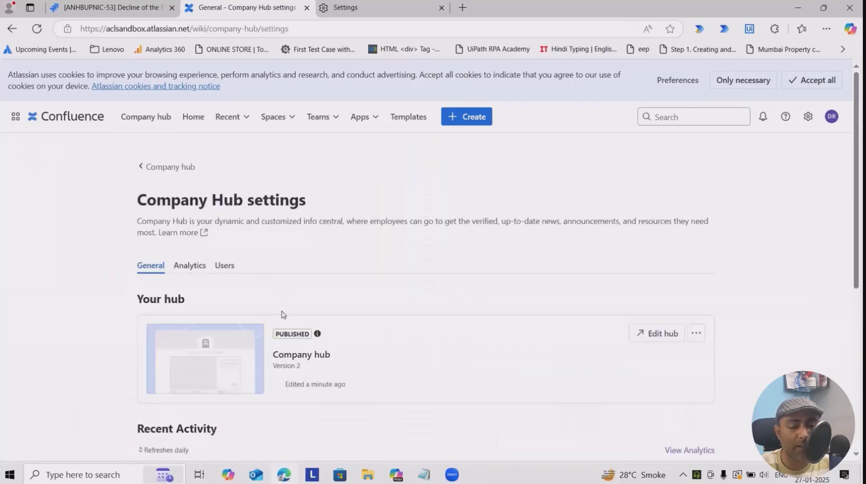
{"action": "scroll", "coordinate": [176, 257], "scroll_direction": "down", "scroll_amount": 4}
{"action": "scroll", "coordinate": [207, 277], "scroll_direction": "down", "scroll_amount": 3}
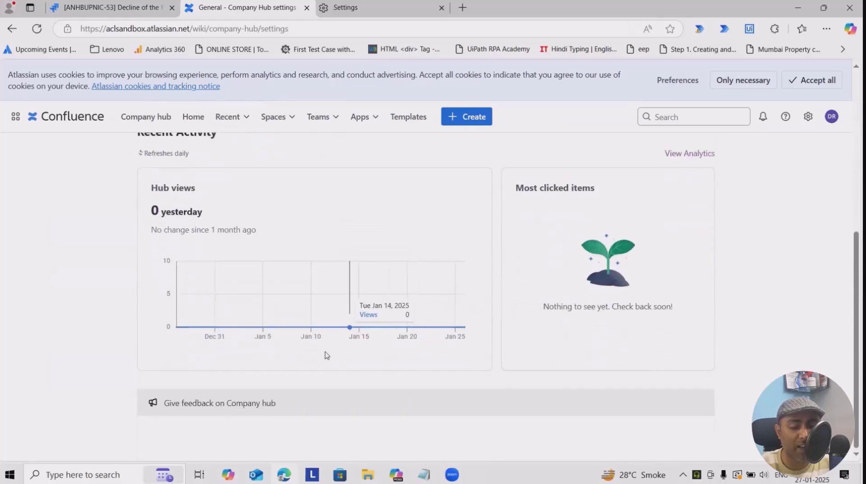
{"action": "scroll", "coordinate": [481, 354], "scroll_direction": "up", "scroll_amount": 7}
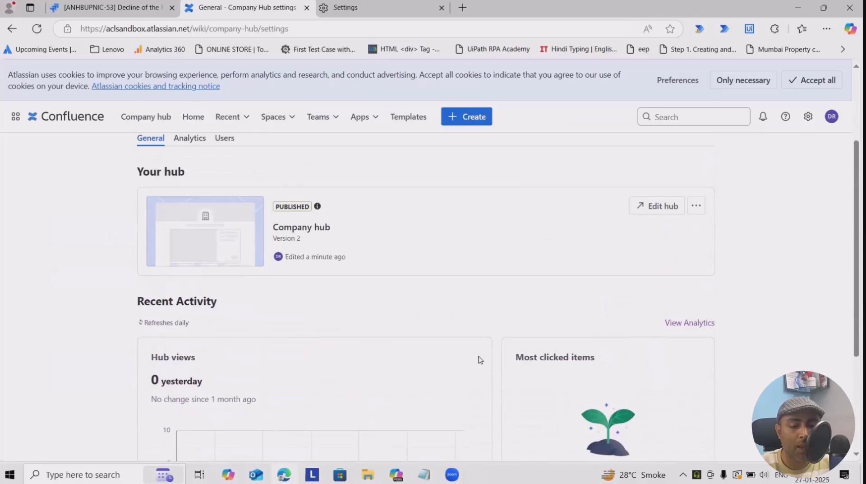
{"action": "left_click", "coordinate": [696, 319]}
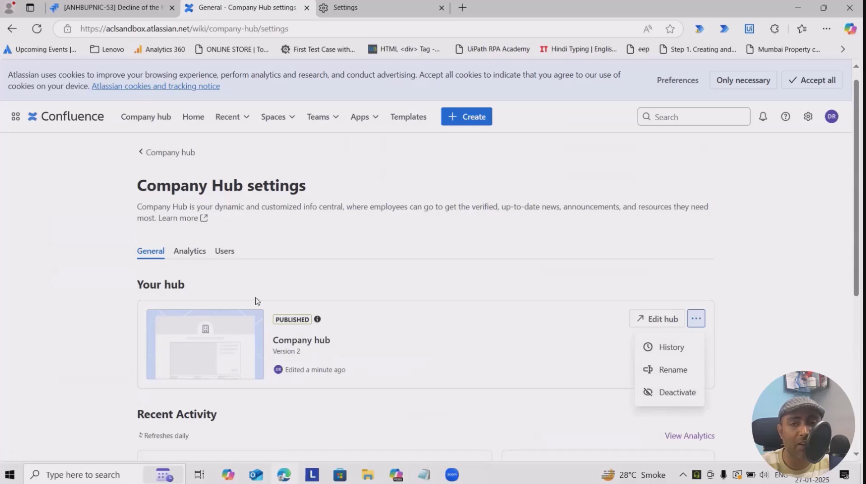
Review the hub's Analytics charts and Top hub impressions table, then view its Users settings.
{"action": "left_click", "coordinate": [189, 251]}
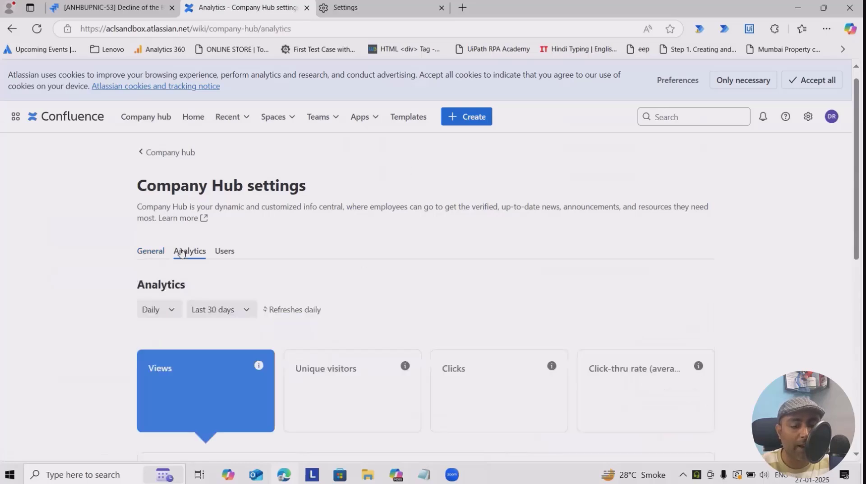
{"action": "scroll", "coordinate": [266, 305], "scroll_direction": "down", "scroll_amount": 3}
{"action": "scroll", "coordinate": [352, 318], "scroll_direction": "down", "scroll_amount": 2}
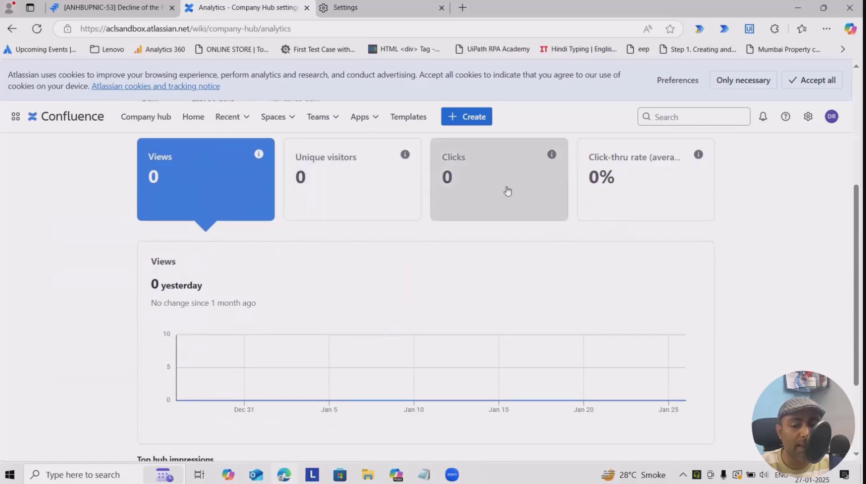
{"action": "scroll", "coordinate": [173, 307], "scroll_direction": "down", "scroll_amount": 3}
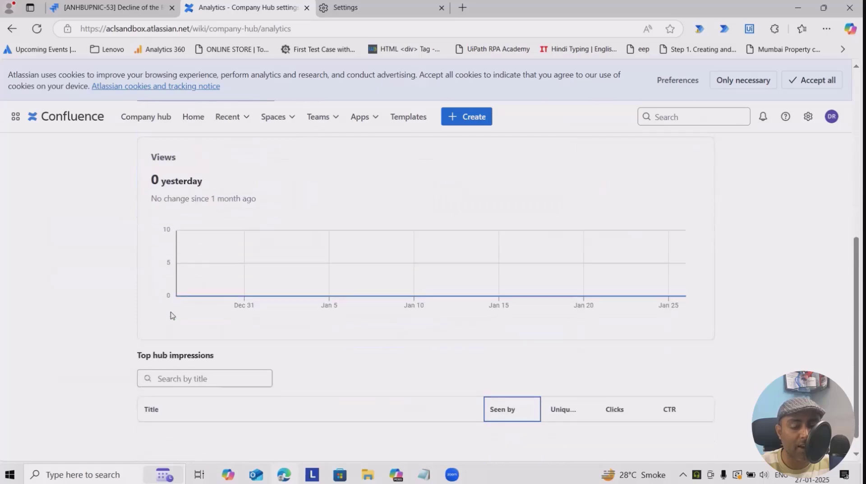
{"action": "scroll", "coordinate": [303, 364], "scroll_direction": "up", "scroll_amount": 5}
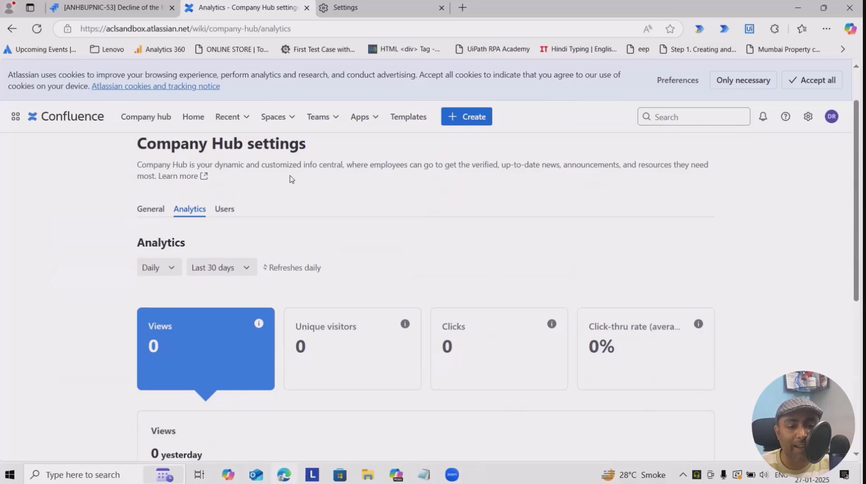
{"action": "left_click", "coordinate": [225, 208]}
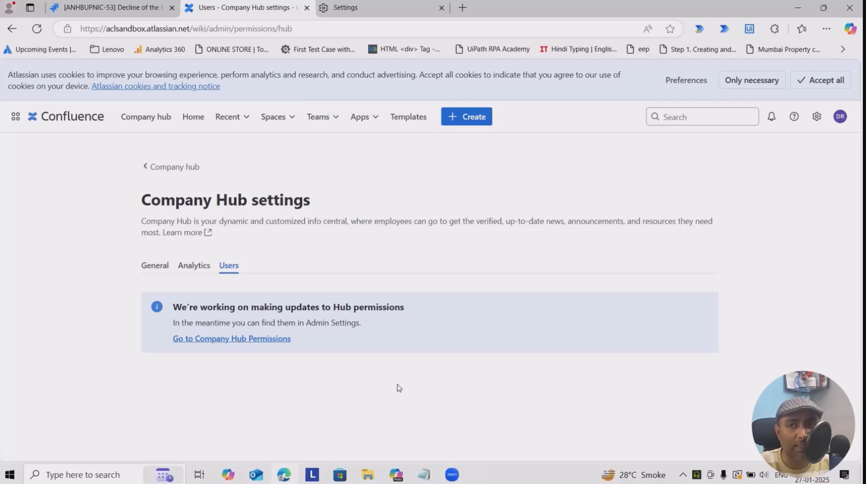
Return to the Company hub and scroll through Announcements, Employee shout-outs and Resources, then back up.
{"action": "left_click", "coordinate": [152, 168]}
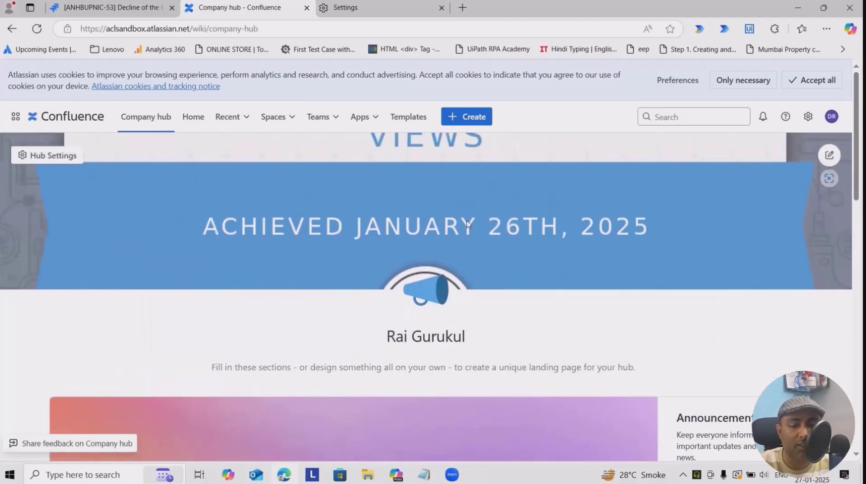
{"action": "scroll", "coordinate": [559, 221], "scroll_direction": "down", "scroll_amount": 4}
{"action": "scroll", "coordinate": [134, 205], "scroll_direction": "up", "scroll_amount": 4}
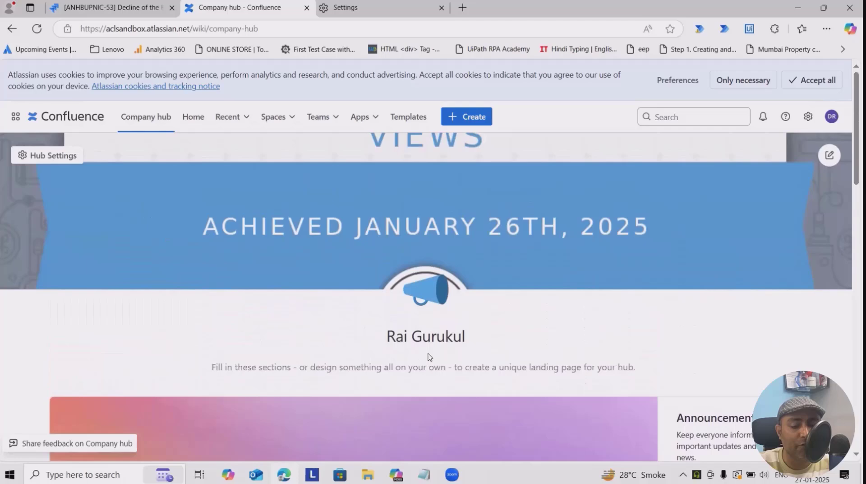
{"action": "scroll", "coordinate": [188, 378], "scroll_direction": "down", "scroll_amount": 2}
{"action": "scroll", "coordinate": [719, 333], "scroll_direction": "down", "scroll_amount": 3}
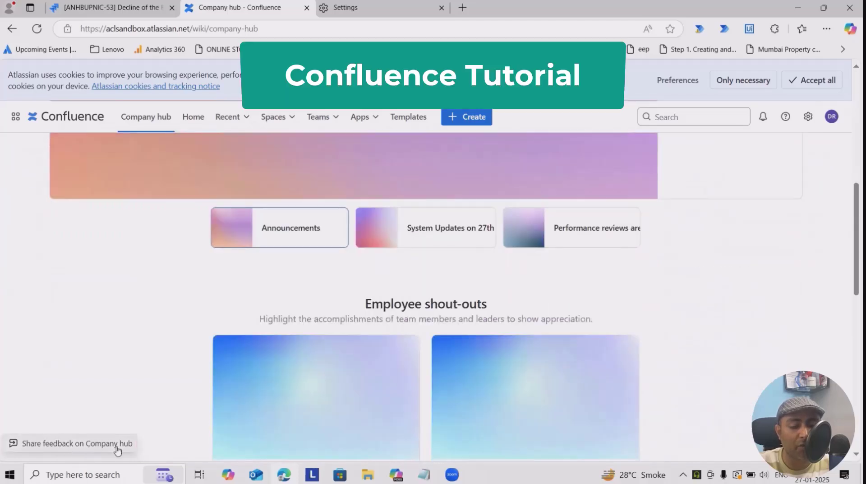
{"action": "scroll", "coordinate": [72, 437], "scroll_direction": "down", "scroll_amount": 5}
{"action": "scroll", "coordinate": [85, 422], "scroll_direction": "down", "scroll_amount": 4}
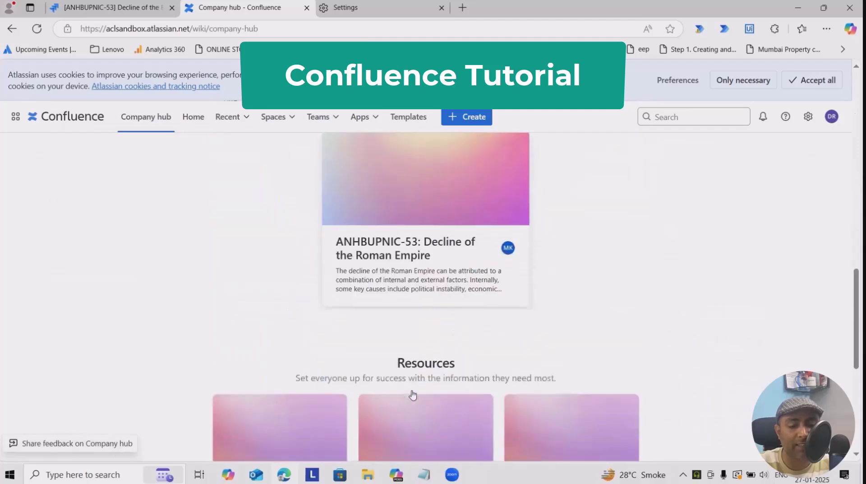
{"action": "scroll", "coordinate": [452, 401], "scroll_direction": "up", "scroll_amount": 7}
{"action": "scroll", "coordinate": [468, 408], "scroll_direction": "up", "scroll_amount": 10}
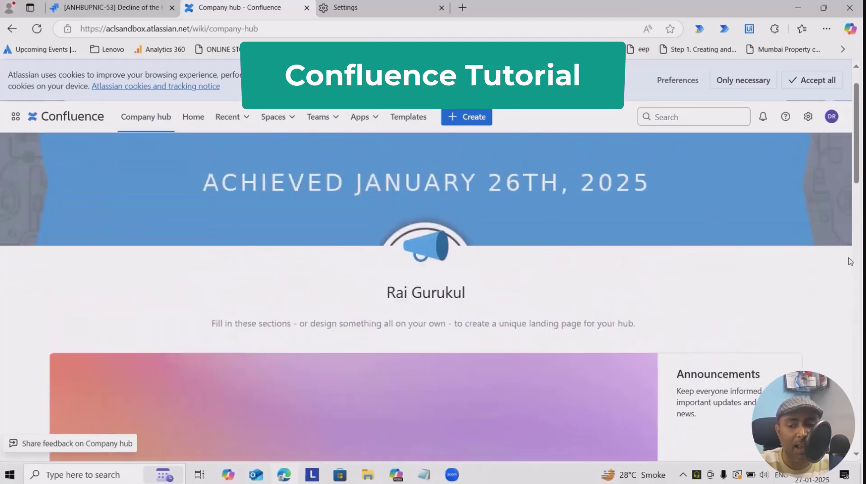
Reopen the Company hub page in the editor.
{"action": "left_click", "coordinate": [830, 155]}
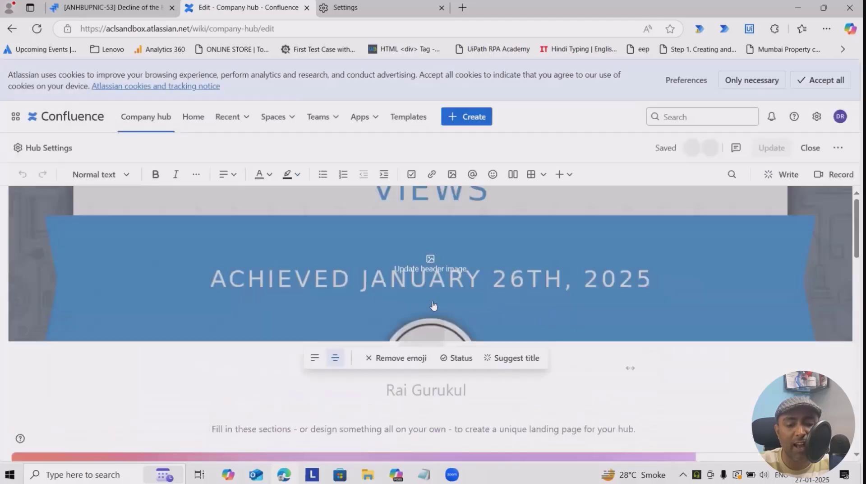
{"action": "scroll", "coordinate": [429, 316], "scroll_direction": "down", "scroll_amount": 5}
{"action": "scroll", "coordinate": [426, 337], "scroll_direction": "up", "scroll_amount": 5}
{"action": "scroll", "coordinate": [213, 428], "scroll_direction": "down", "scroll_amount": 4}
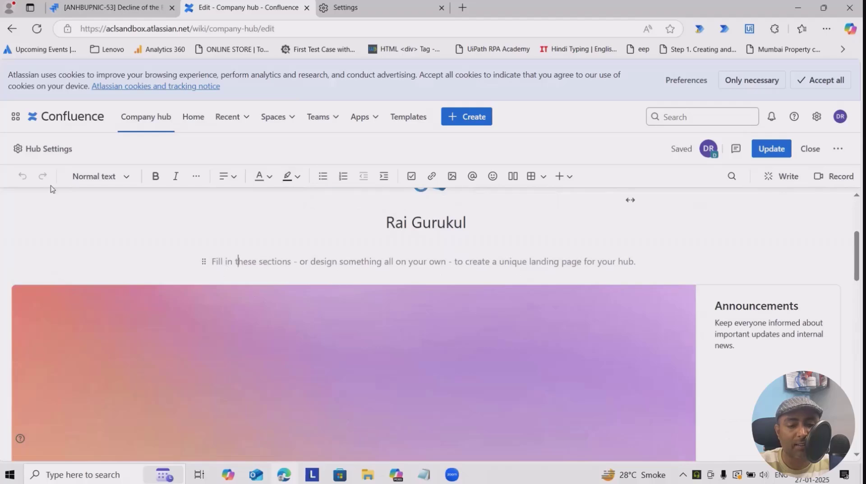
Upload the 'unnamed' image from Downloads into the hub page.
{"action": "mouse_move", "coordinate": [448, 197]}
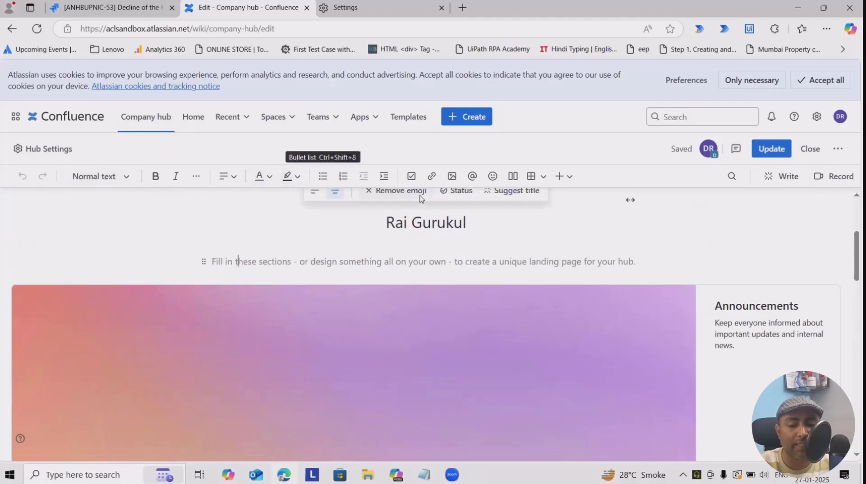
{"action": "left_click", "coordinate": [452, 176]}
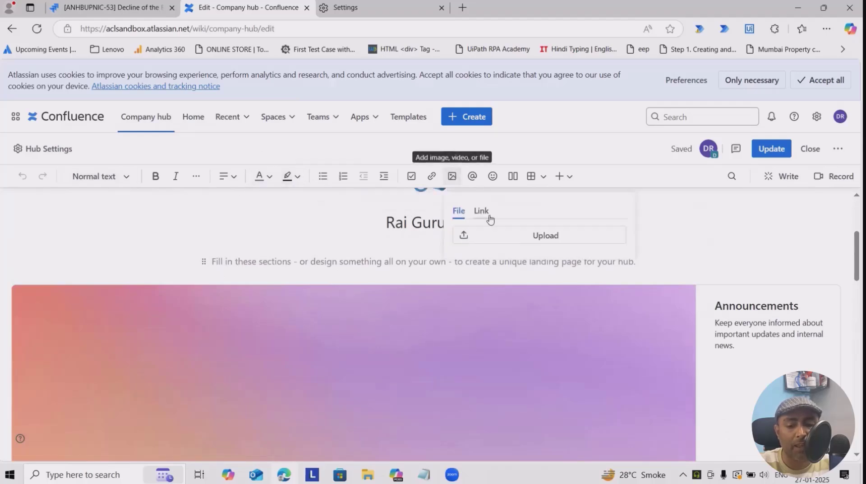
{"action": "left_click", "coordinate": [548, 236]}
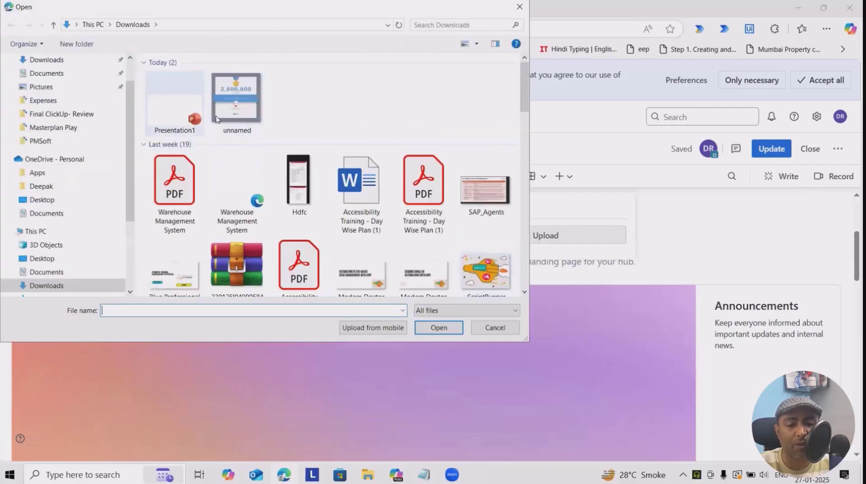
{"action": "left_click", "coordinate": [239, 106]}
{"action": "left_click", "coordinate": [439, 327]}
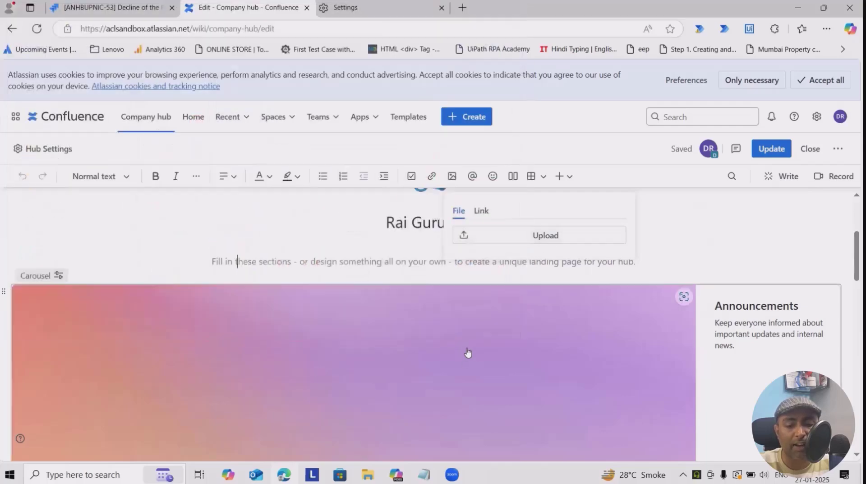